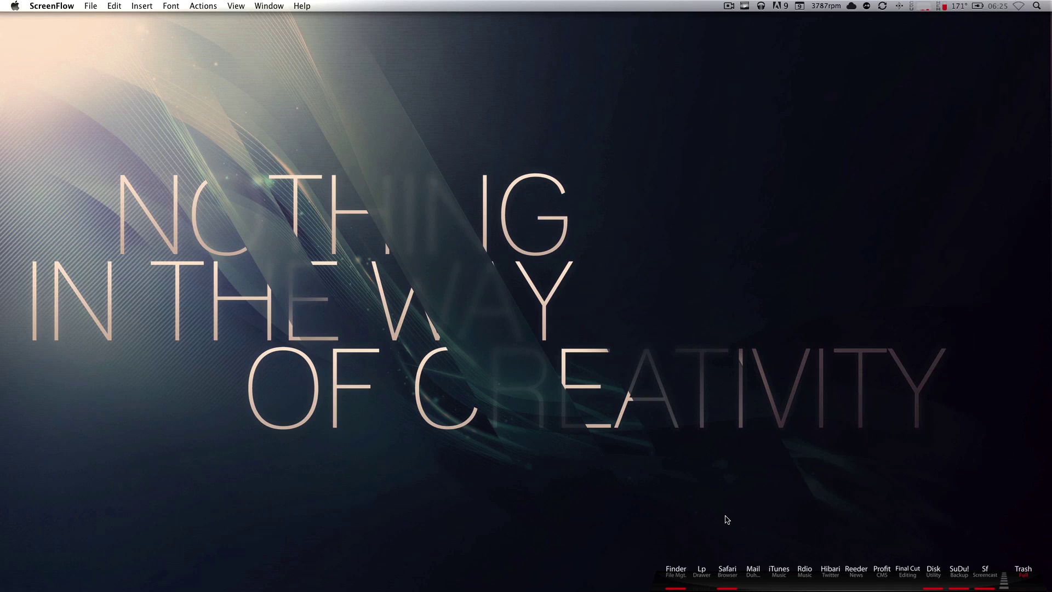
# Open and close Launchpad, then launch Safari showing the AppFresh Preview 0.8 page.
pyautogui.click(701, 582)
pyautogui.click(749, 459)
pyautogui.click(727, 571)
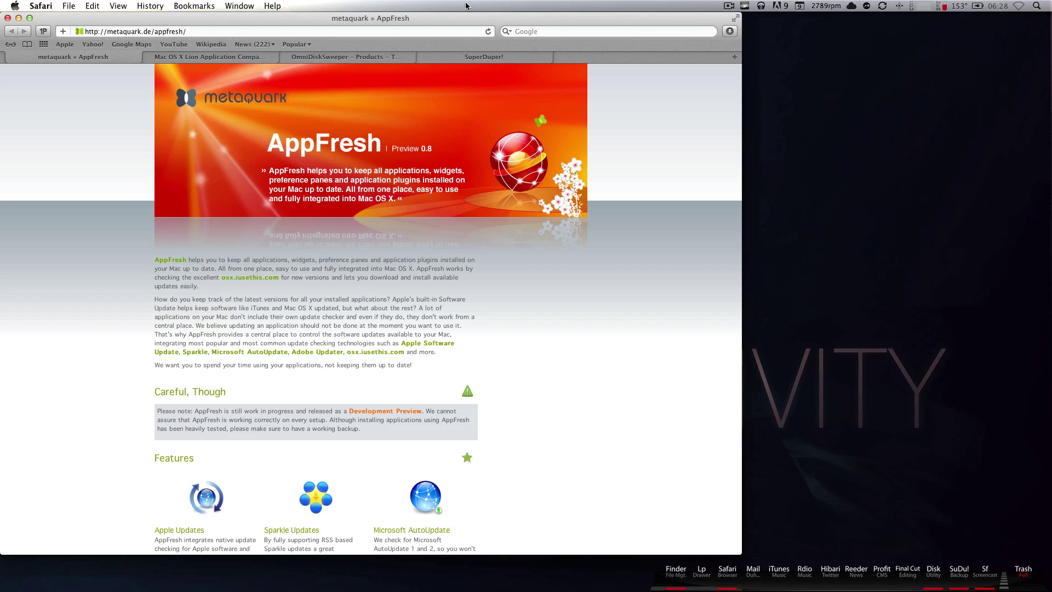
# On RoaringApps, view Alfred's entry, highlighting version 0.9.1 and its 'works fine' status, then return home.
pyautogui.click(223, 58)
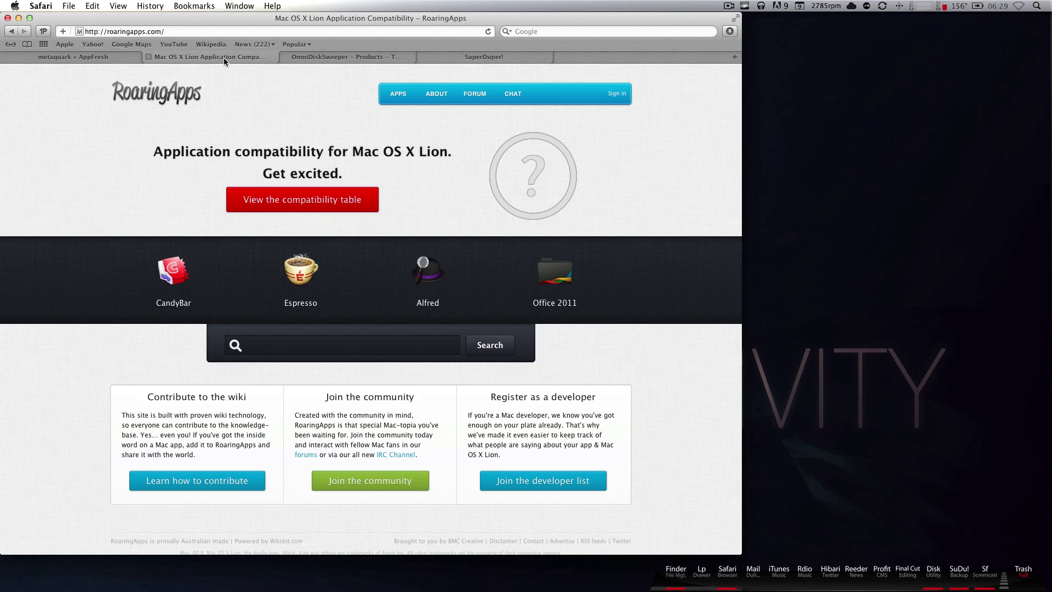
pyautogui.click(425, 280)
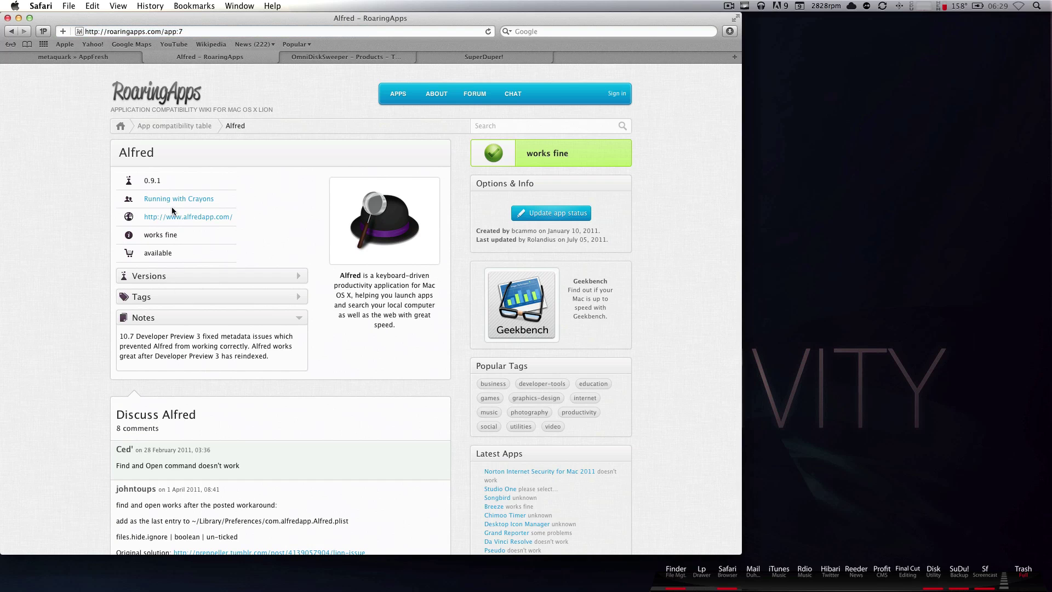
pyautogui.moveTo(164, 180); pyautogui.dragTo(145, 180)
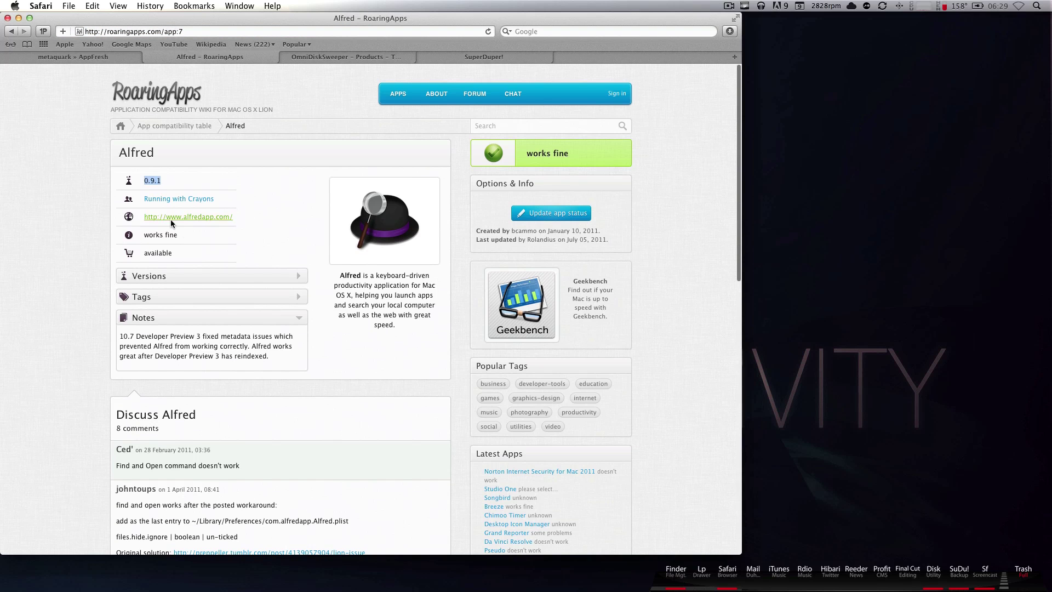
pyautogui.click(184, 232)
pyautogui.click(111, 55)
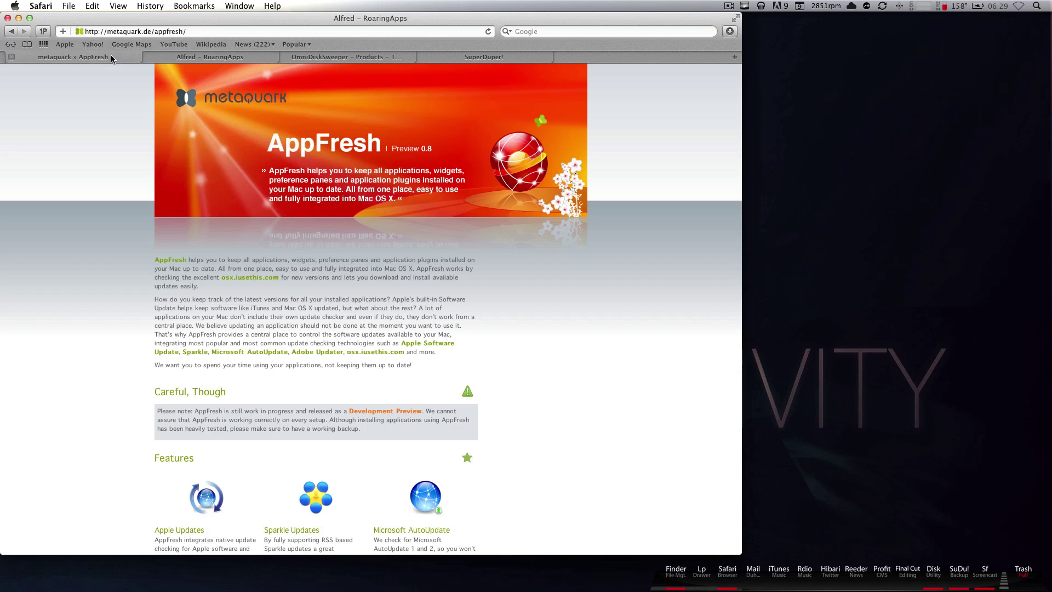
pyautogui.click(192, 58)
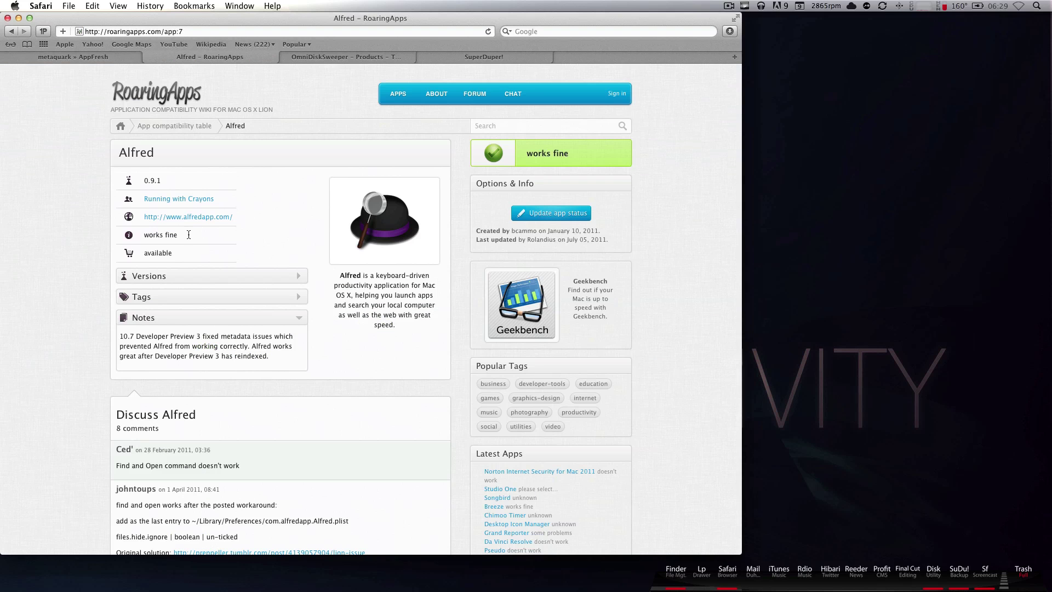
pyautogui.moveTo(180, 234); pyautogui.dragTo(143, 235)
pyautogui.click(225, 244)
pyautogui.click(176, 94)
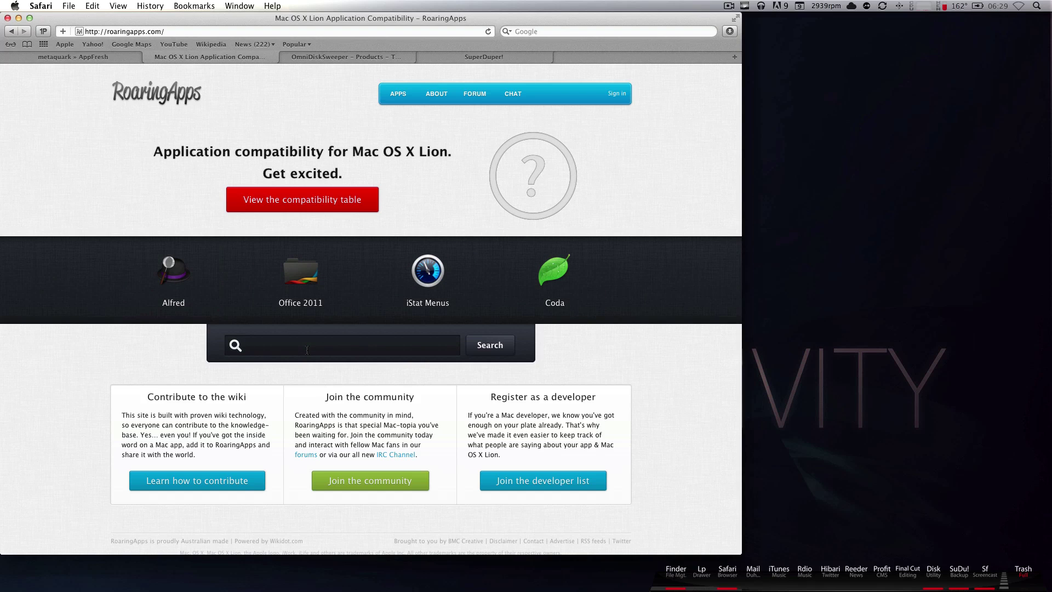
# Browse the full App Compatibility Table, then switch to the OmniDiskSweeper tab.
pyautogui.click(317, 204)
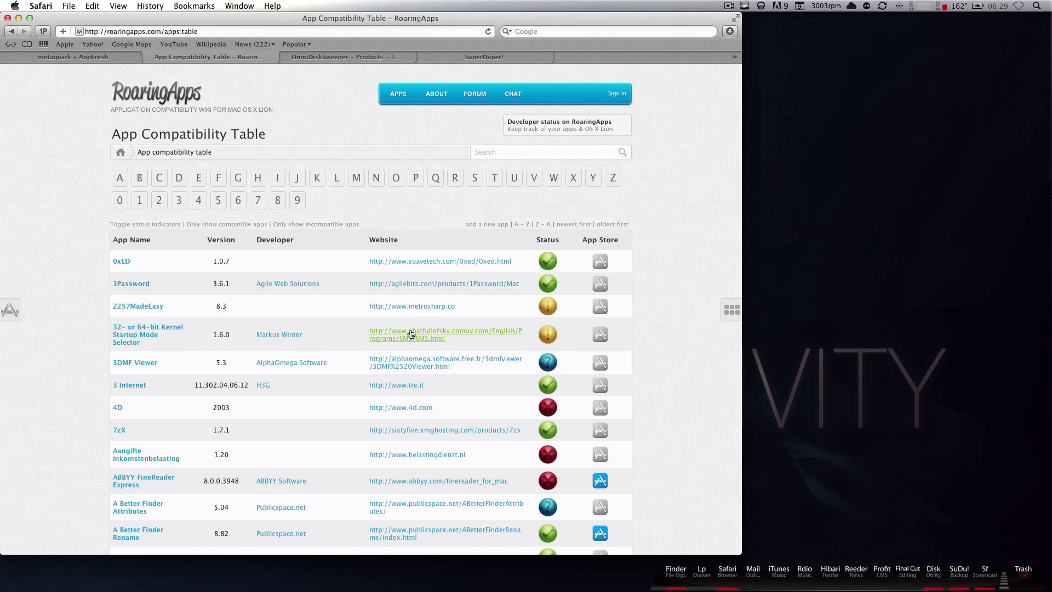
pyautogui.scroll(-8, 183, 312)
pyautogui.scroll(-2, 182, 312)
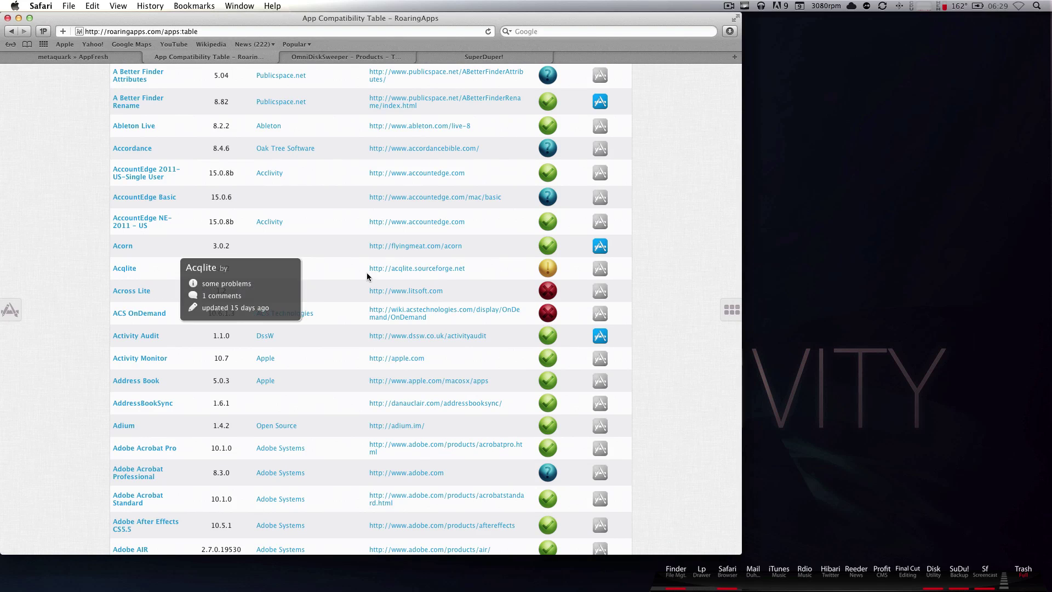
pyautogui.moveTo(546, 272)
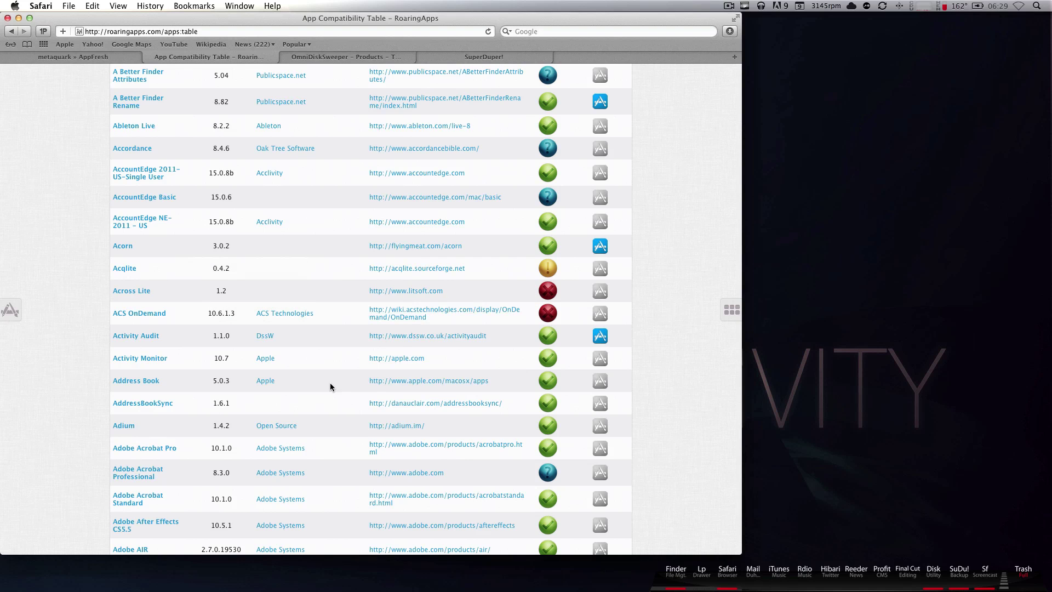
pyautogui.scroll(-20, 323, 385)
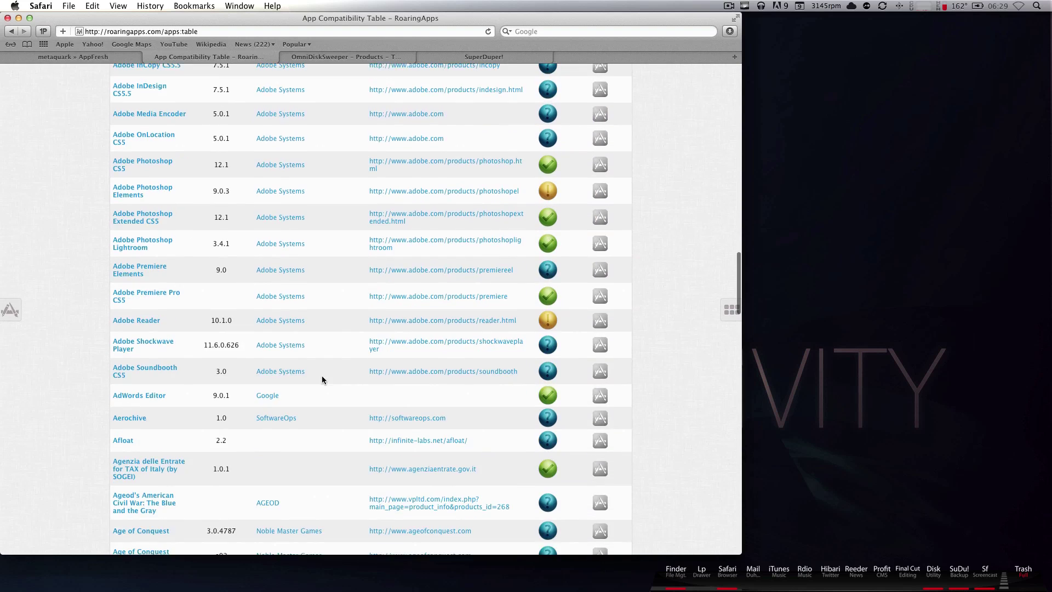
pyautogui.scroll(-20, 322, 379)
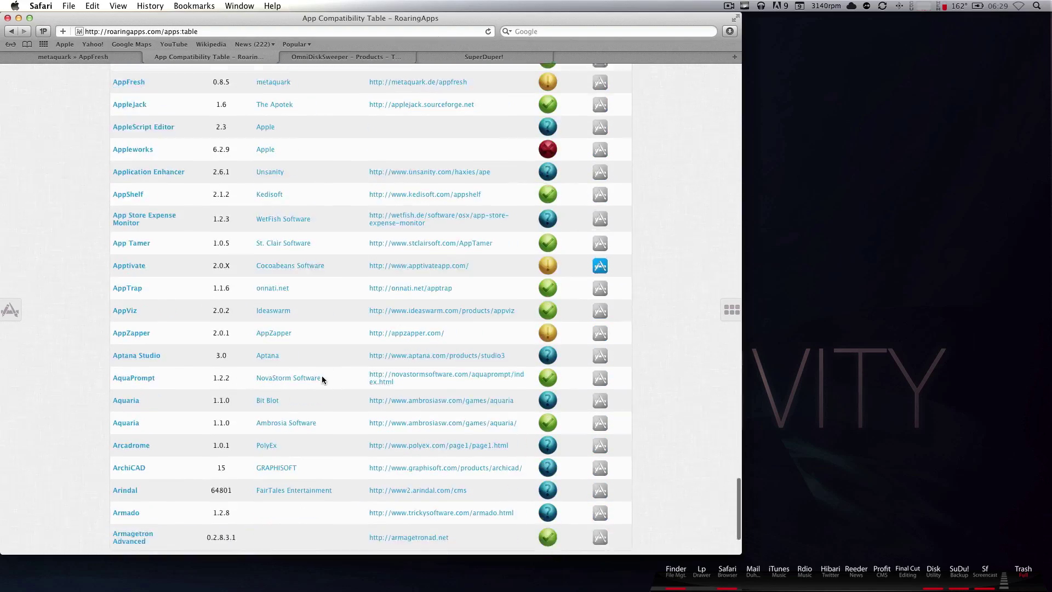
pyautogui.scroll(20, 321, 376)
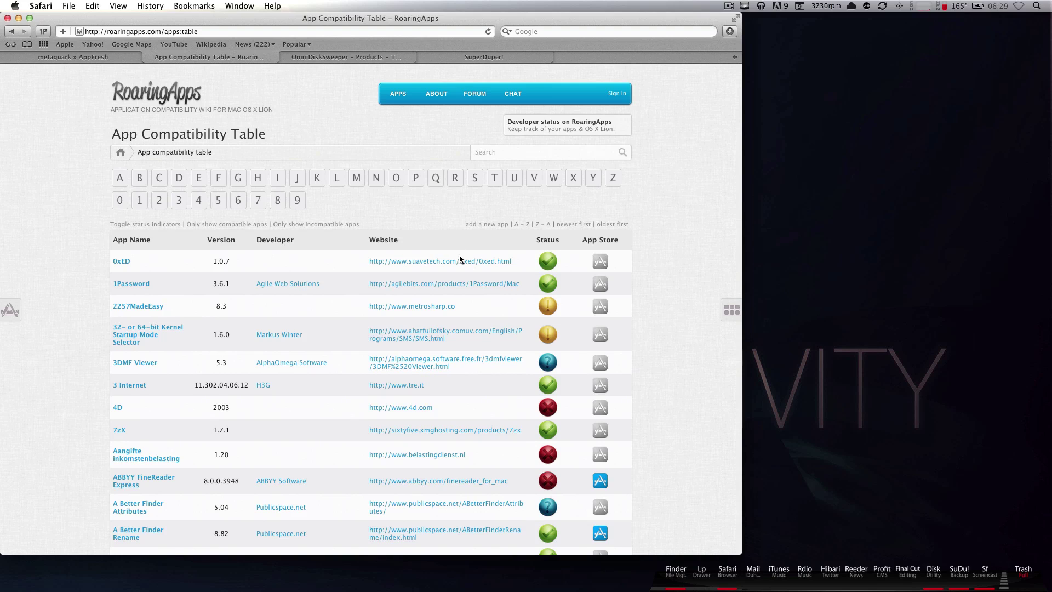
pyautogui.moveTo(544, 369)
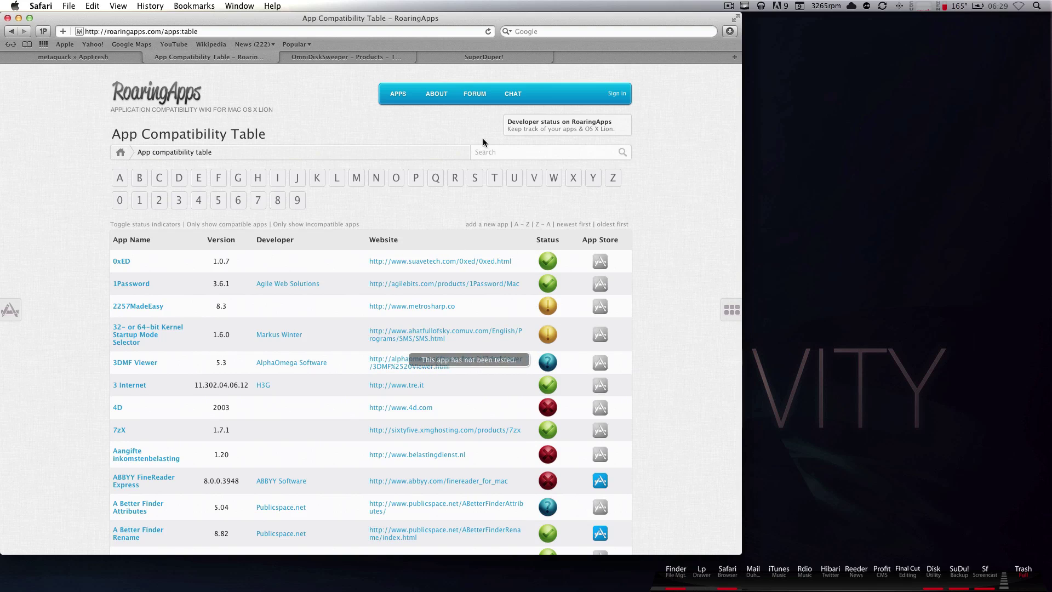
pyautogui.click(335, 59)
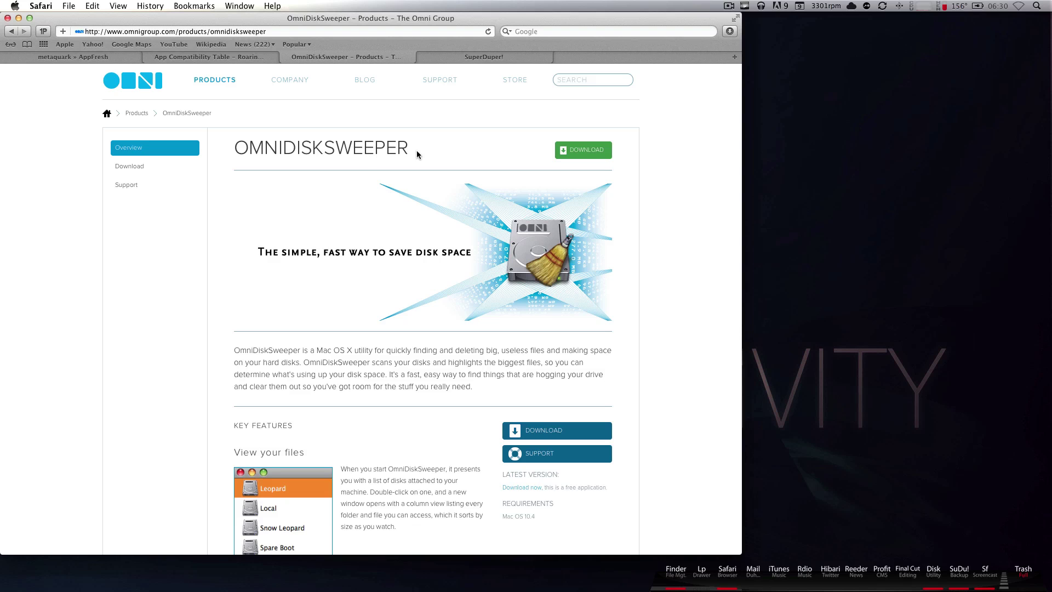
pyautogui.moveTo(420, 149); pyautogui.dragTo(352, 149)
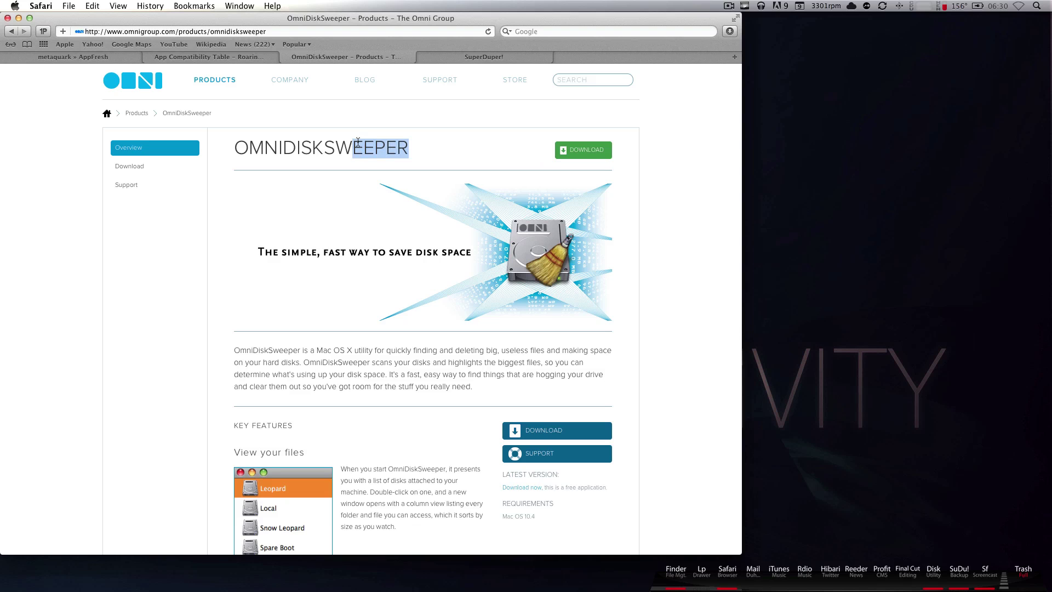
pyautogui.click(429, 149)
pyautogui.scroll(-10, 442, 241)
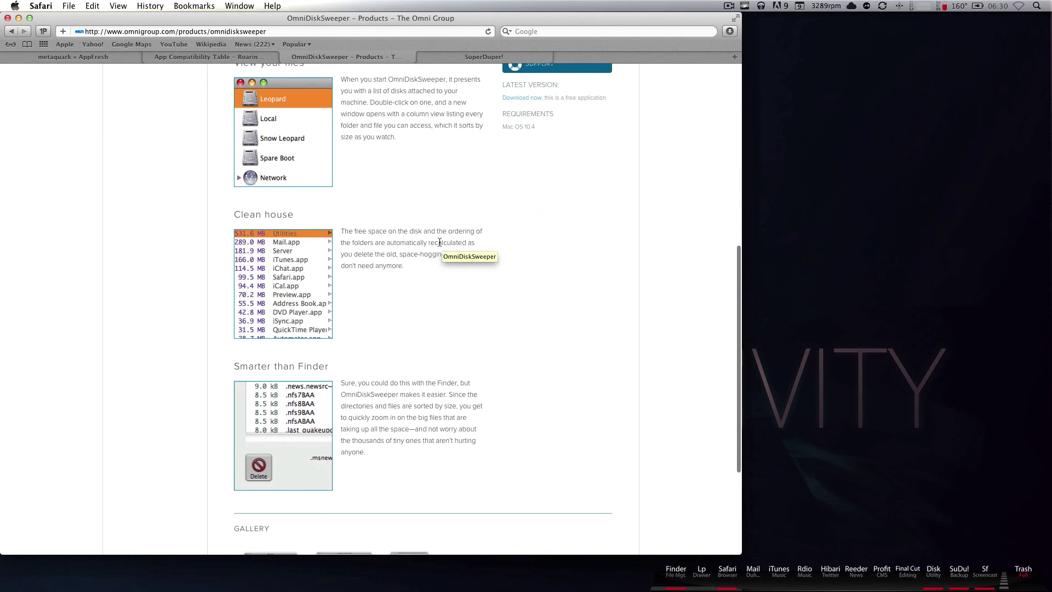
pyautogui.scroll(-1, 526, 228)
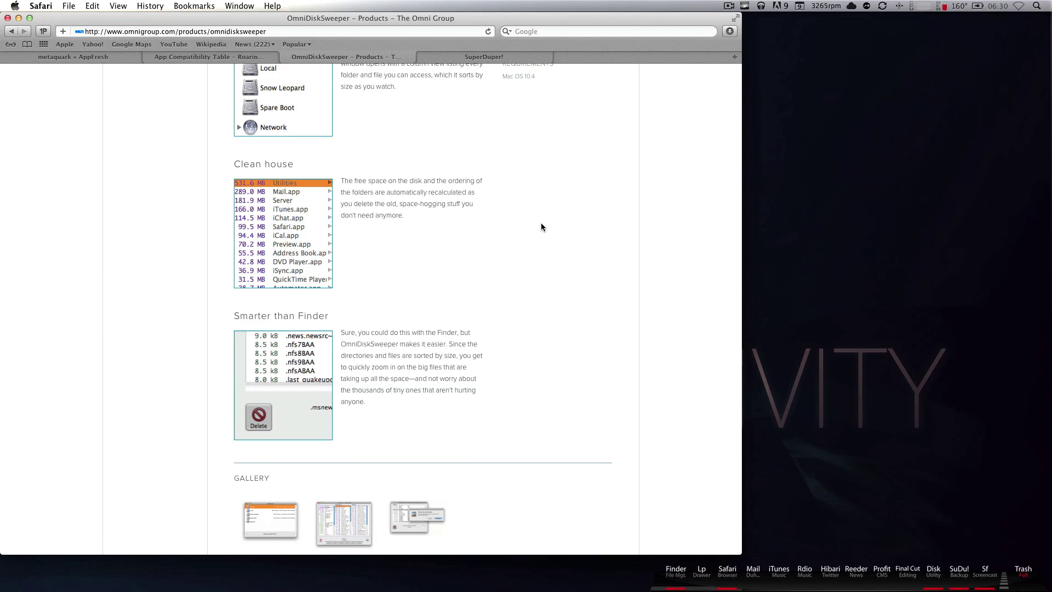
pyautogui.scroll(10, 537, 225)
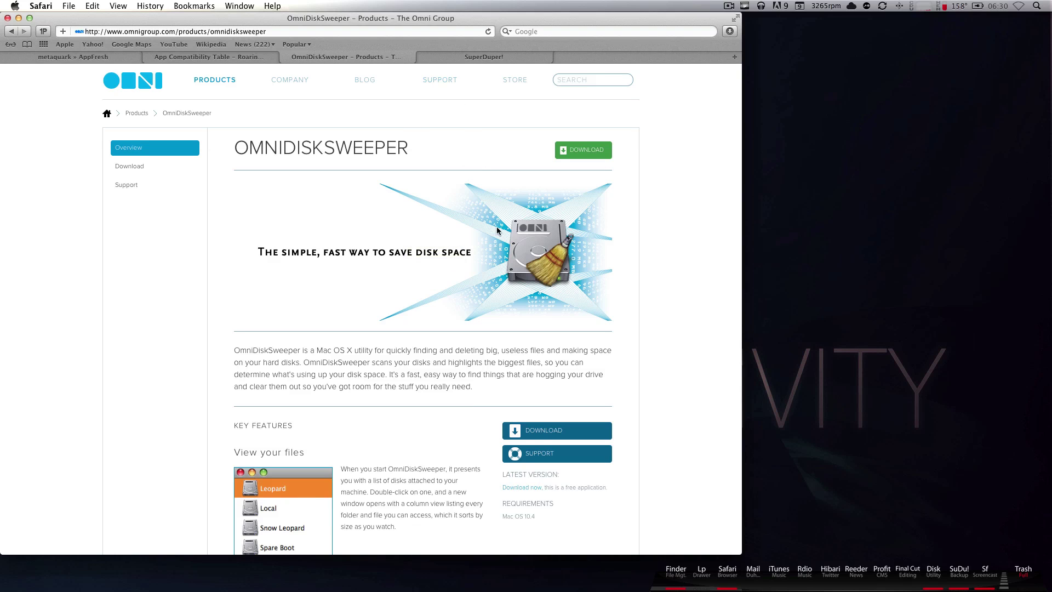
pyautogui.scroll(-5, 491, 219)
pyautogui.scroll(2, 418, 222)
pyautogui.scroll(3, 422, 185)
# Switch to the SuperDuper! tab and scroll through the v2.6.4 product description.
pyautogui.click(478, 59)
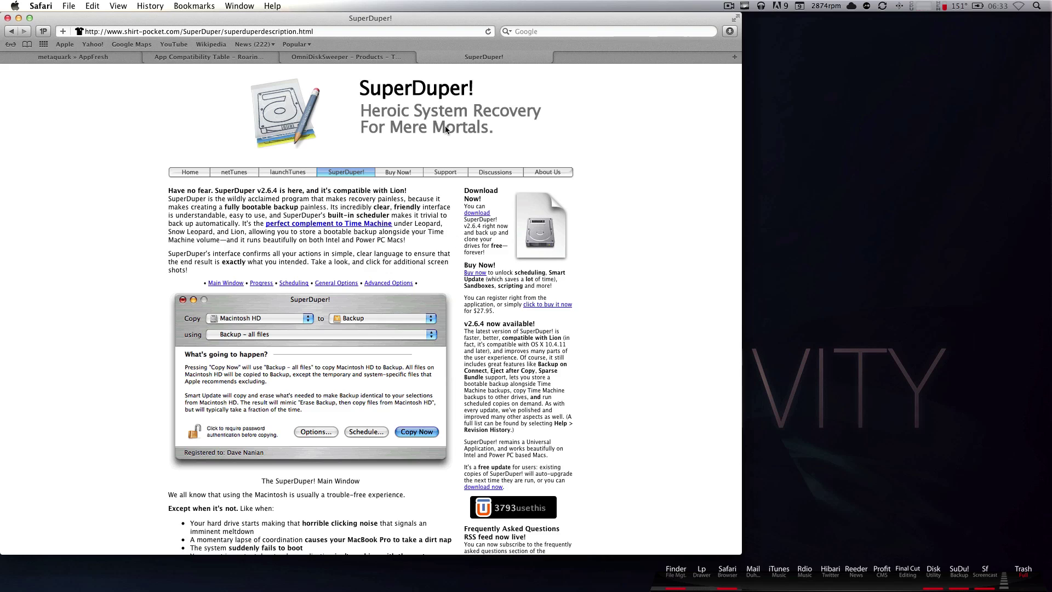
pyautogui.scroll(-4, 446, 129)
pyautogui.scroll(1, 446, 129)
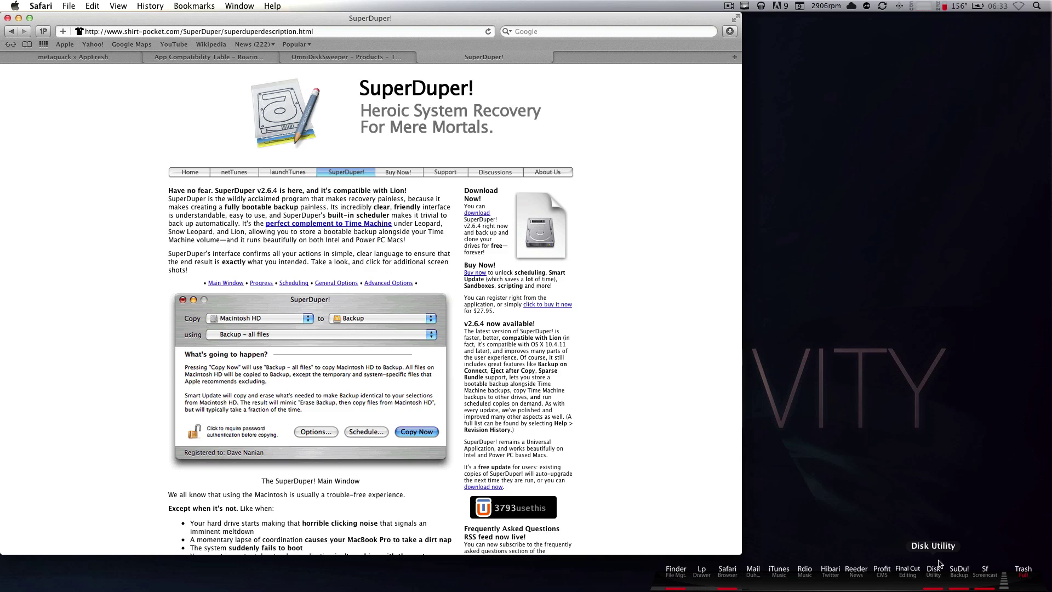
# Launch SuperDuper! and keep Macintosh SSD as the copy source.
pyautogui.click(959, 573)
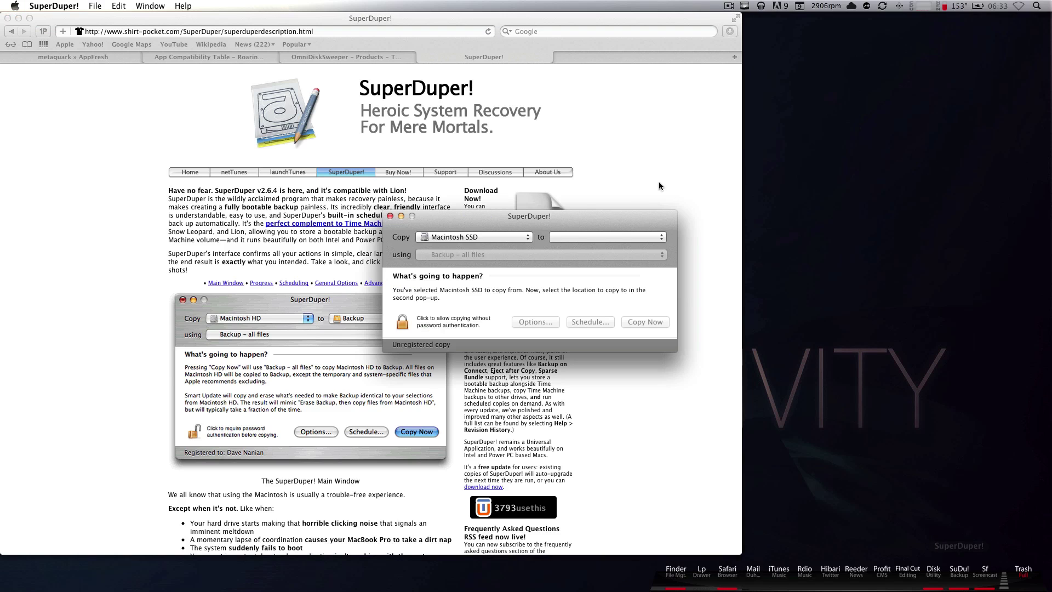
pyautogui.click(515, 240)
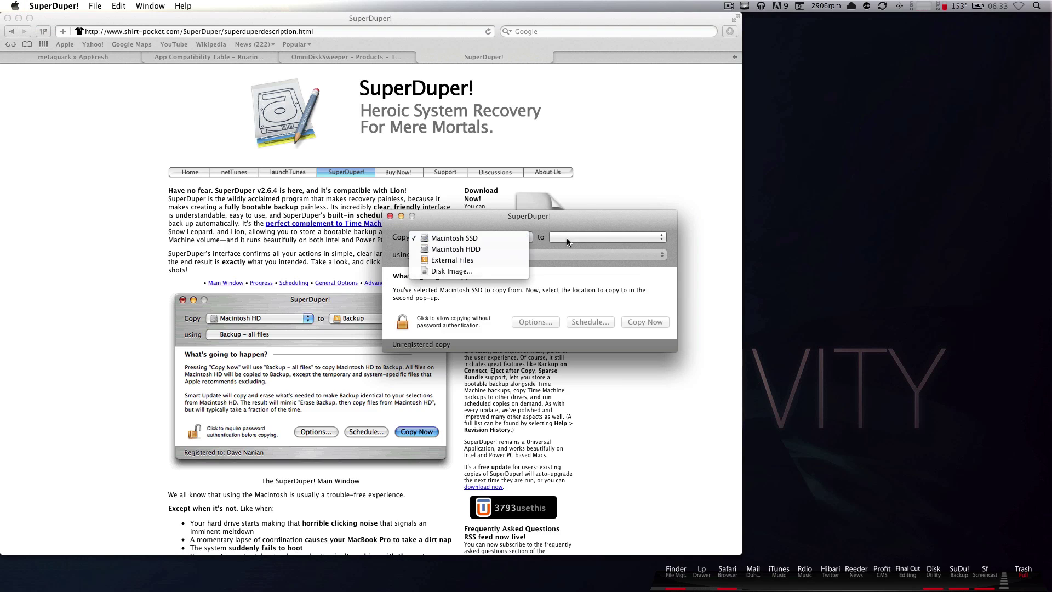
pyautogui.click(521, 243)
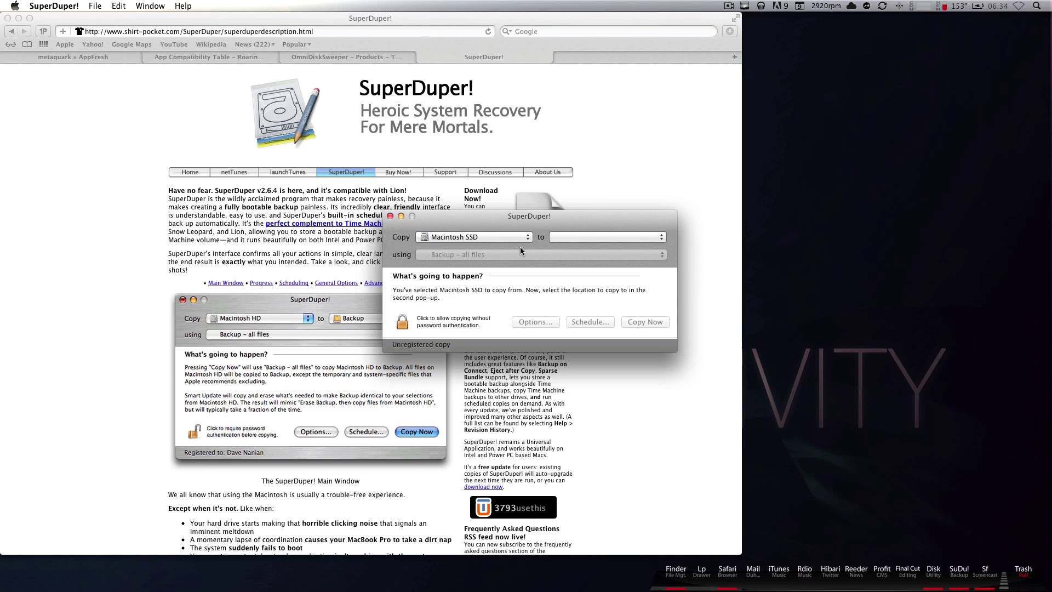
pyautogui.click(521, 240)
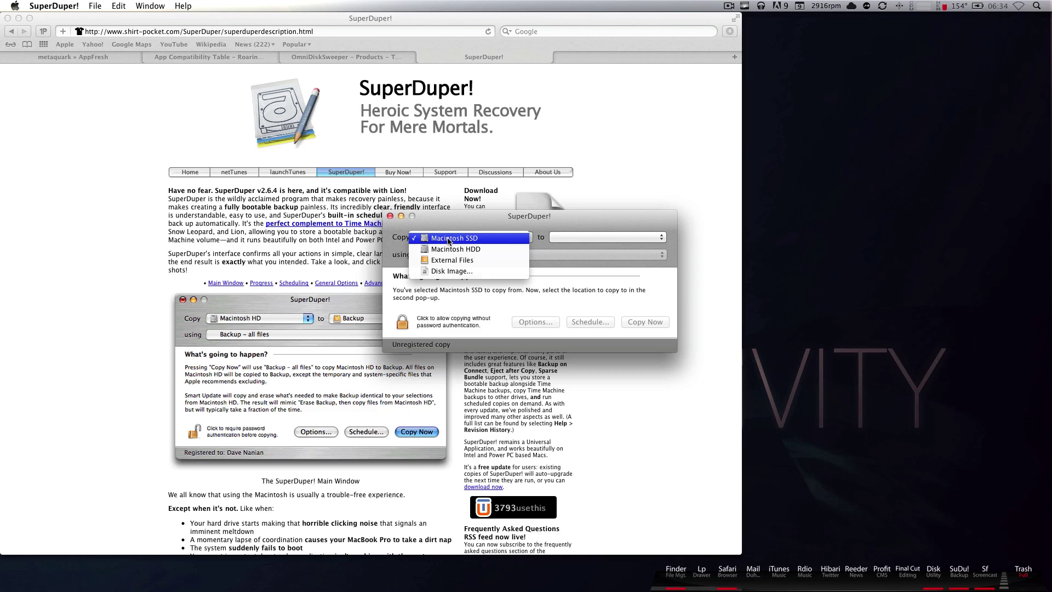
pyautogui.click(462, 217)
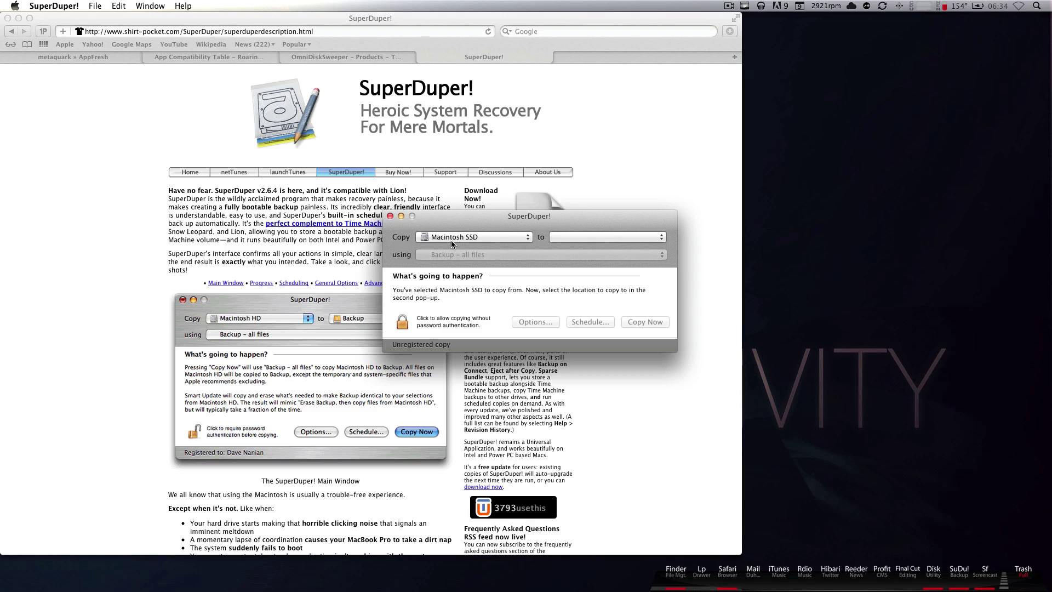
# Choose External Files as the backup destination, keeping the Backup – all files script.
pyautogui.click(576, 237)
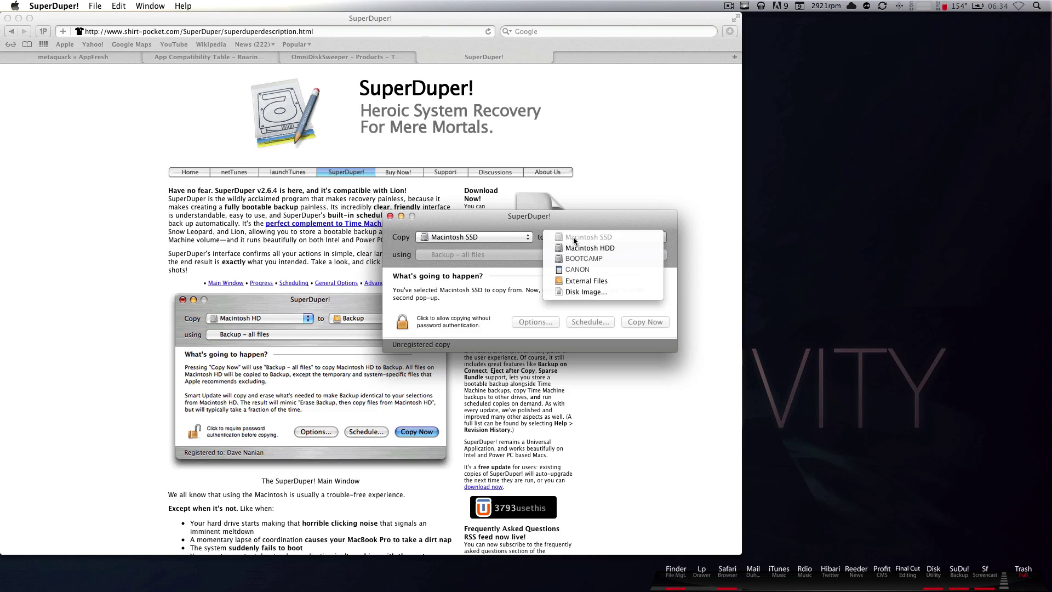
pyautogui.click(585, 282)
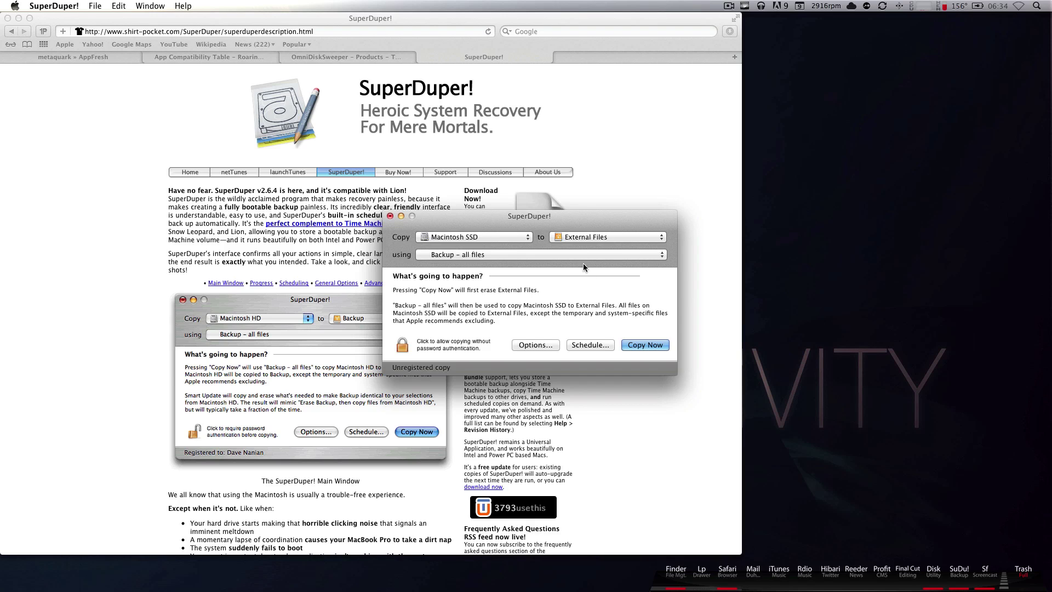
pyautogui.click(580, 238)
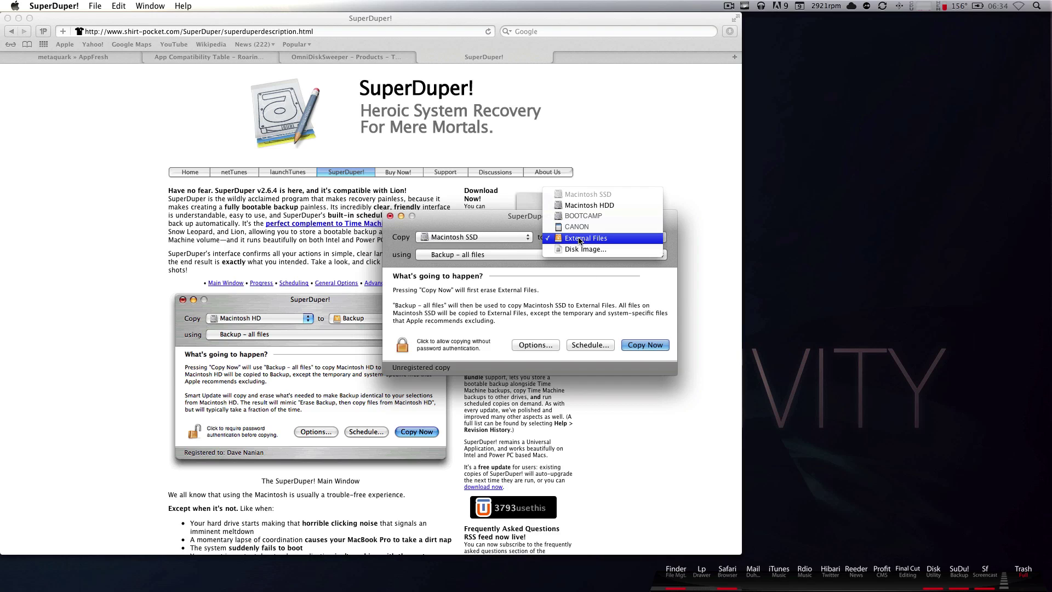
pyautogui.click(573, 278)
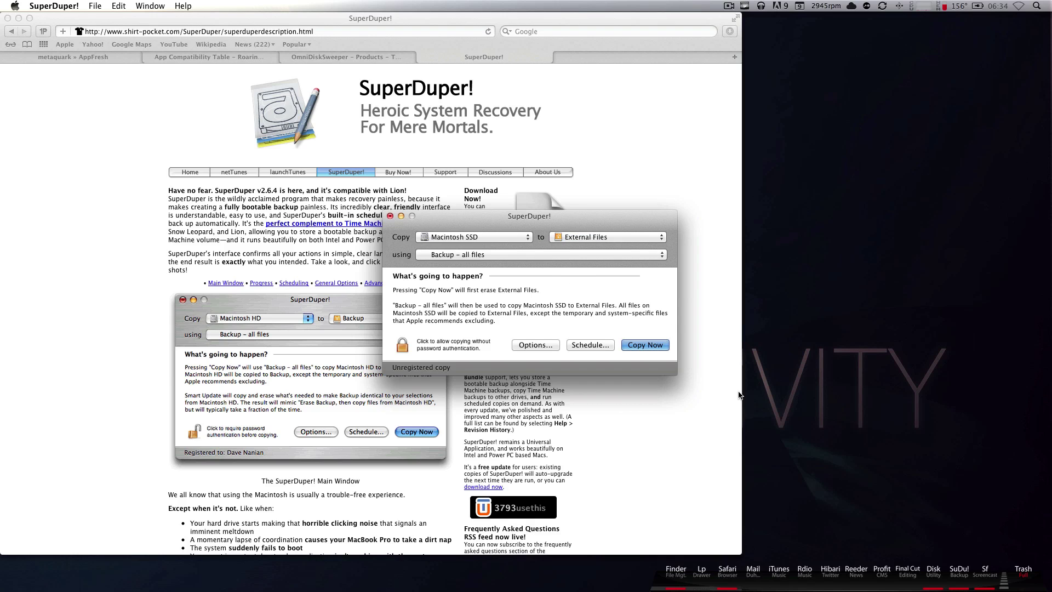
# Open Disk Utility, select the WD My Passport 070A Media drive and view its Partition layout.
pyautogui.click(933, 570)
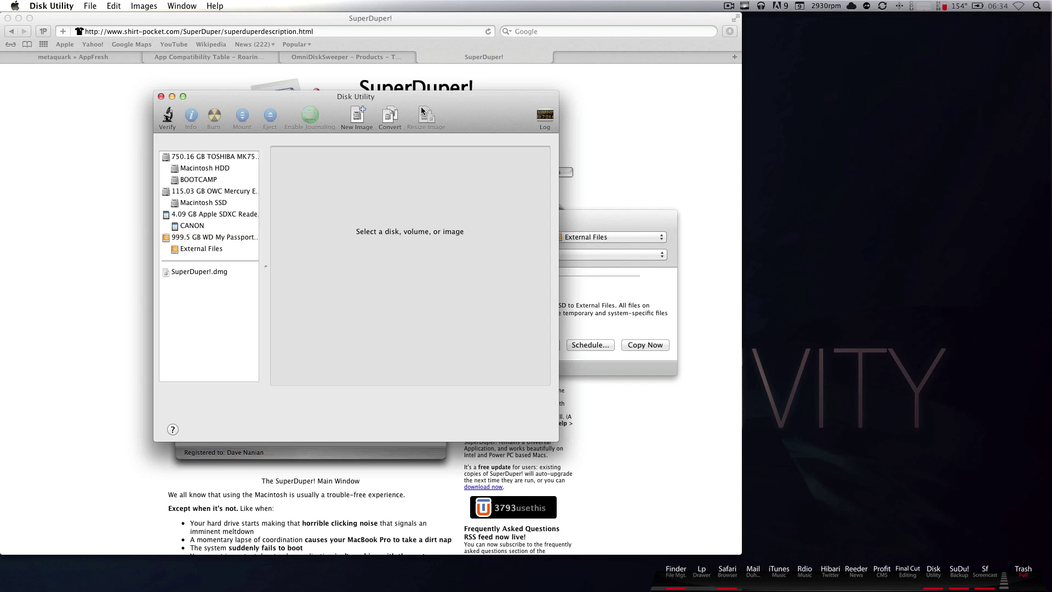
pyautogui.moveTo(421, 104); pyautogui.dragTo(593, 121)
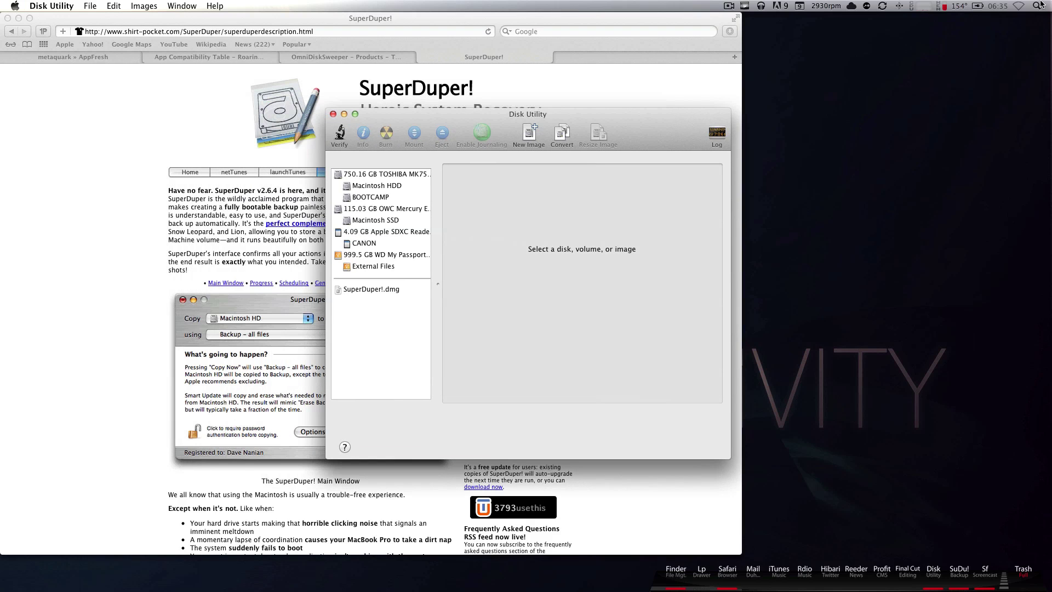
pyautogui.click(1037, 5)
pyautogui.press('Escape')
pyautogui.click(384, 258)
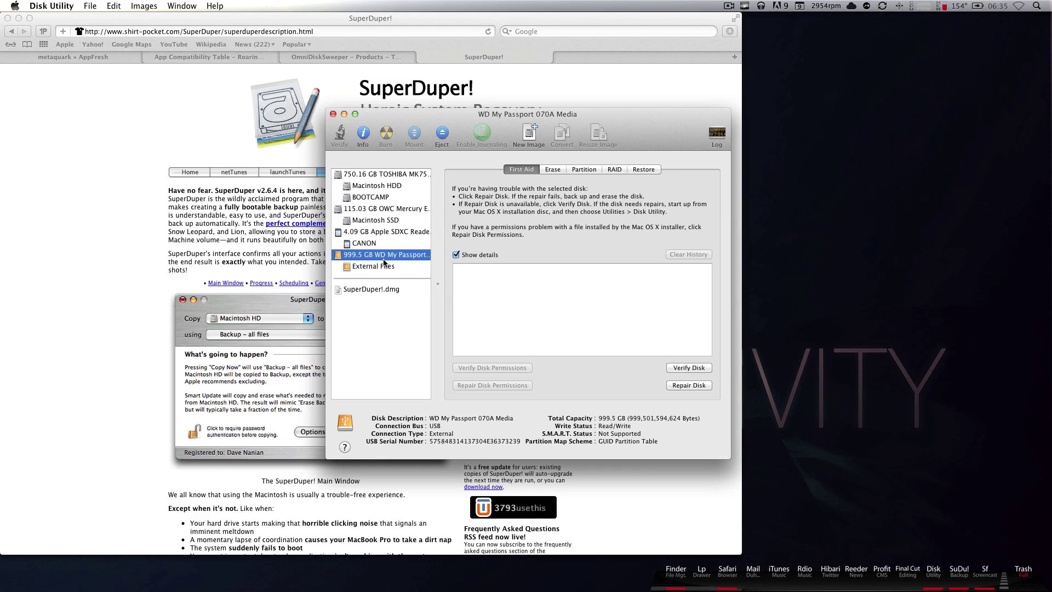
pyautogui.click(383, 267)
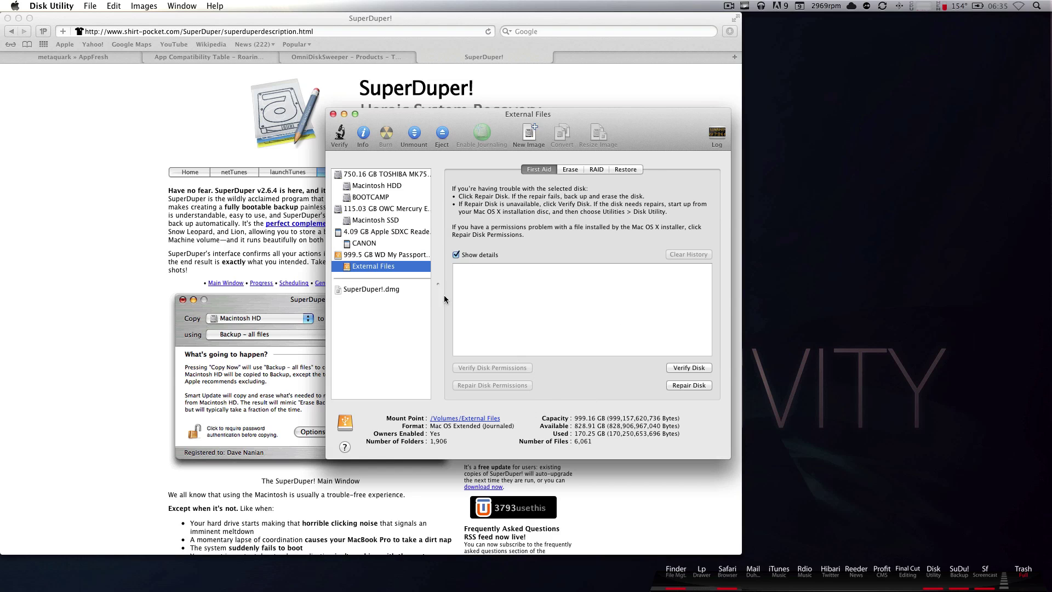
pyautogui.click(374, 256)
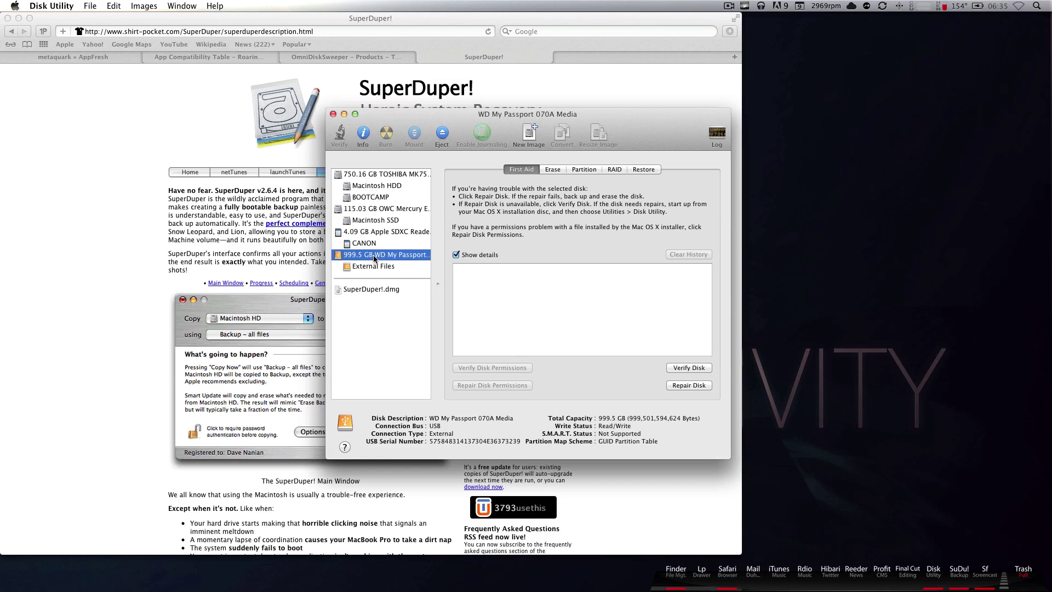
pyautogui.click(587, 168)
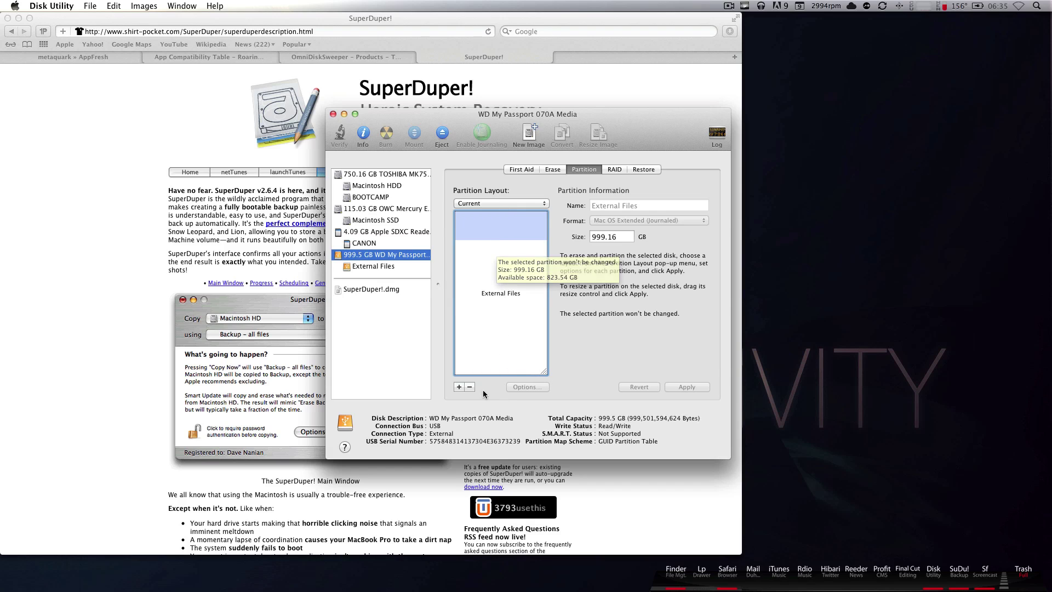
# Split the WD drive into 2 partitions and resize External Files 2 to about 137.95 GB.
pyautogui.click(458, 386)
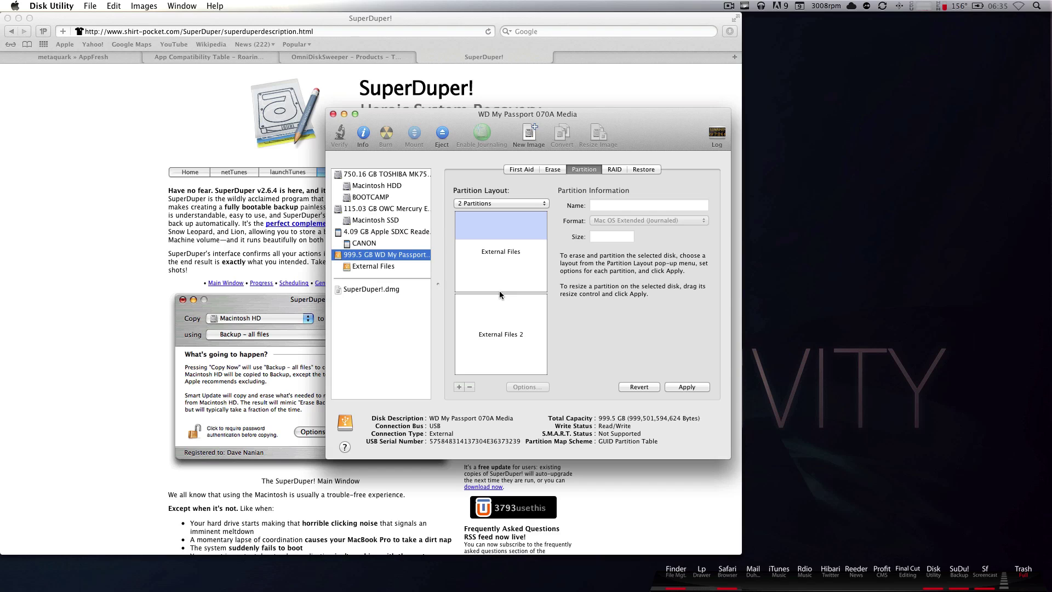
pyautogui.moveTo(500, 297); pyautogui.dragTo(504, 341)
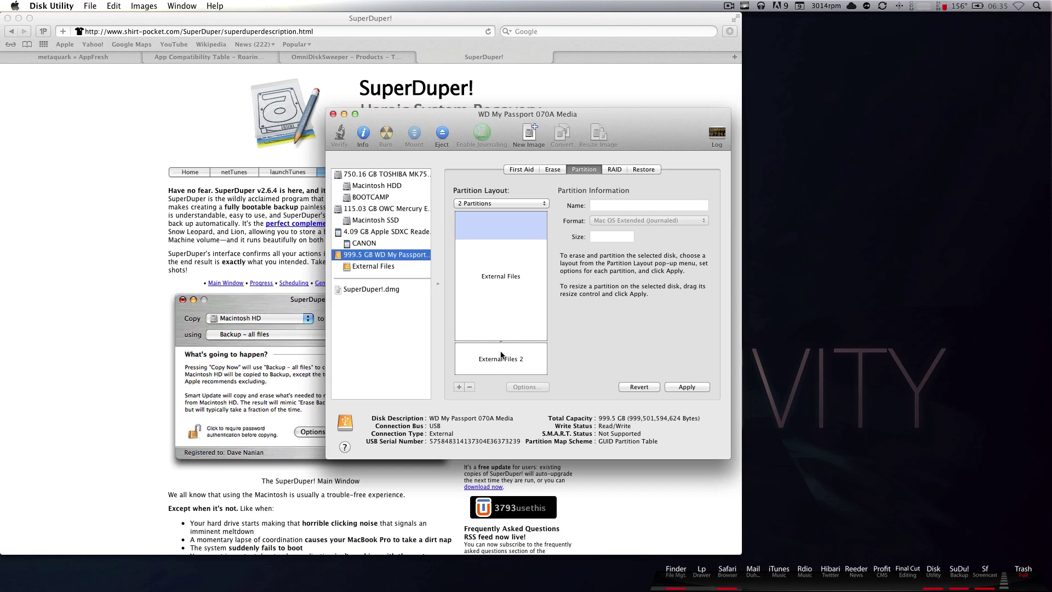
pyautogui.click(503, 357)
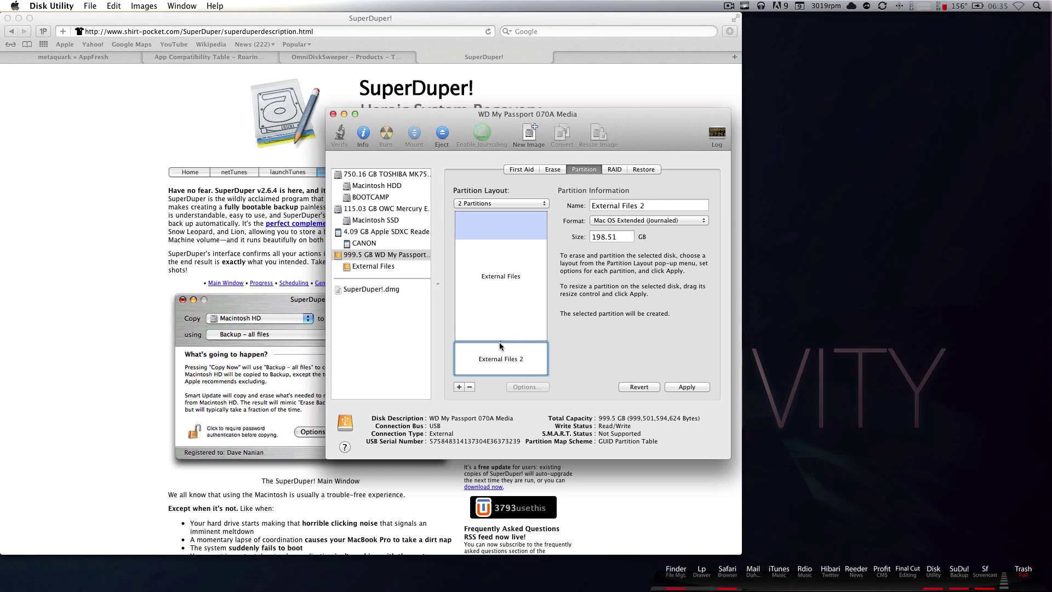
pyautogui.click(499, 340)
pyautogui.click(504, 347)
pyautogui.moveTo(500, 341); pyautogui.dragTo(500, 351)
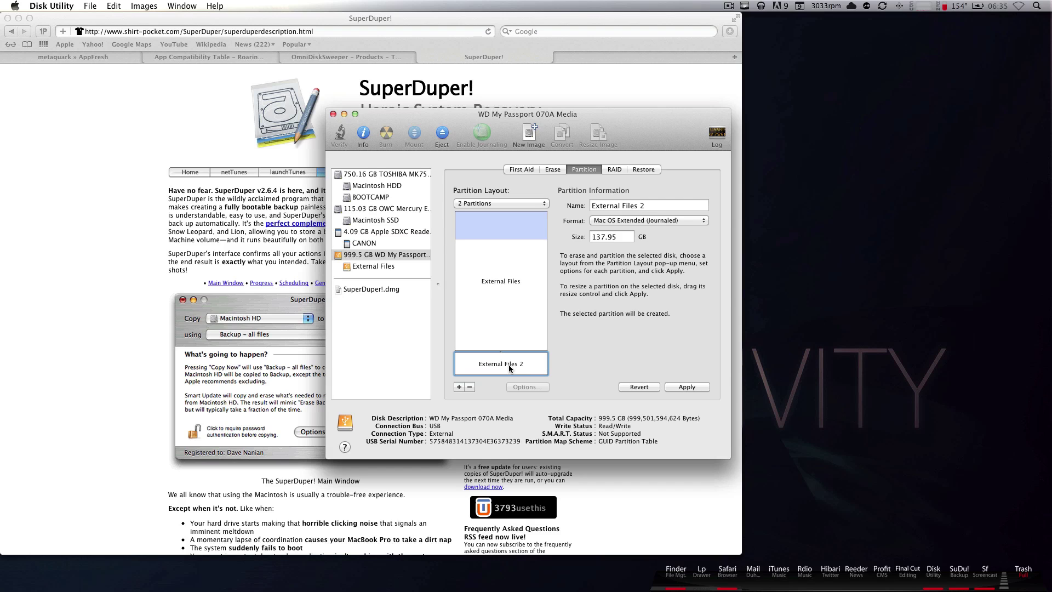
# Rename the new partition 'Backup!' and confirm partitioning the WD My Passport disk.
pyautogui.click(688, 386)
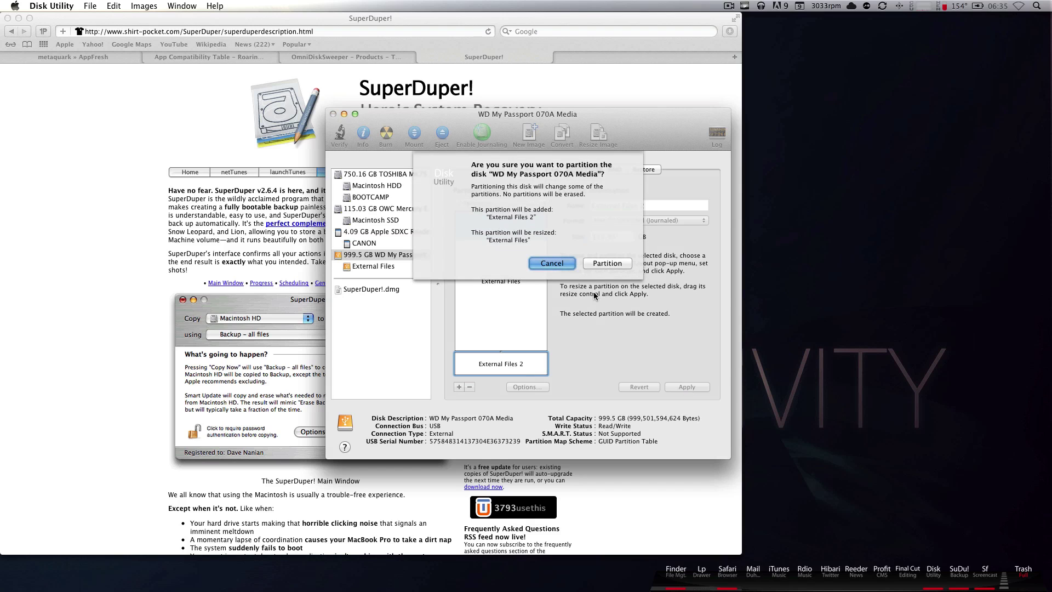
pyautogui.click(550, 263)
pyautogui.click(630, 204)
pyautogui.press('super+a')
pyautogui.write('Backup!')
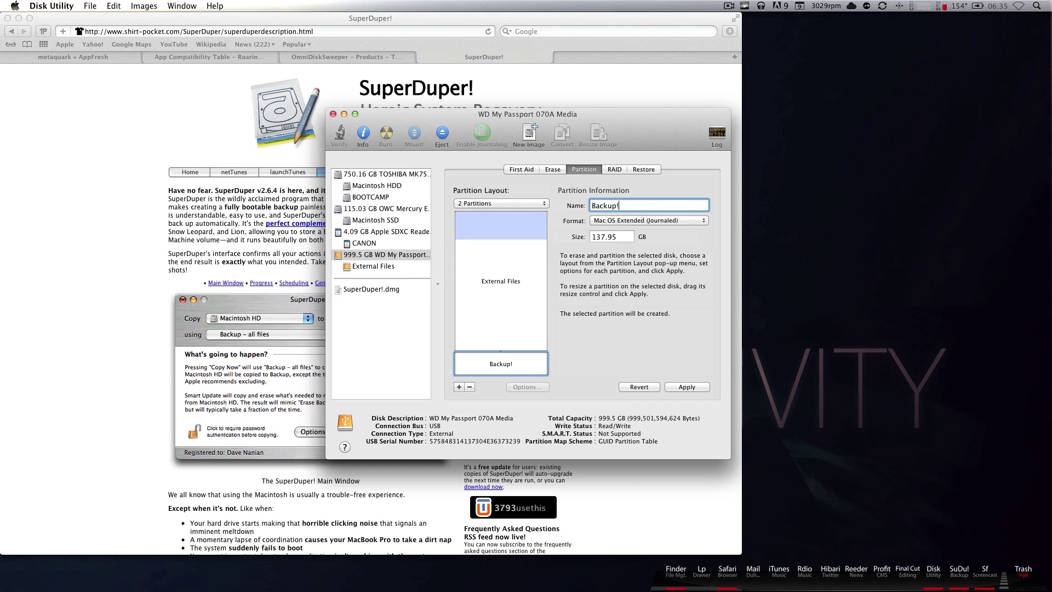
pyautogui.click(697, 388)
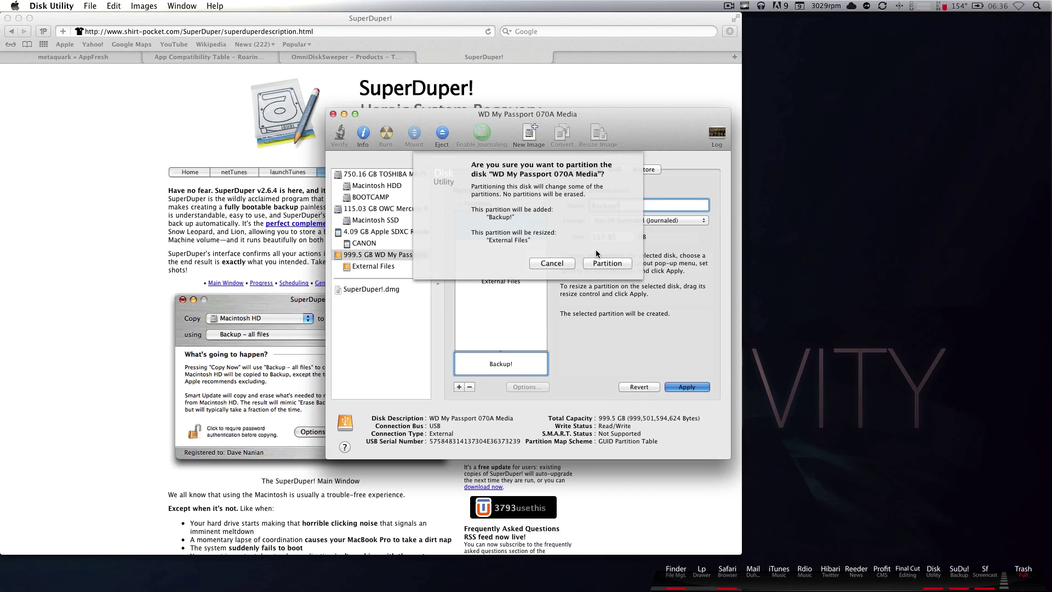
pyautogui.click(606, 264)
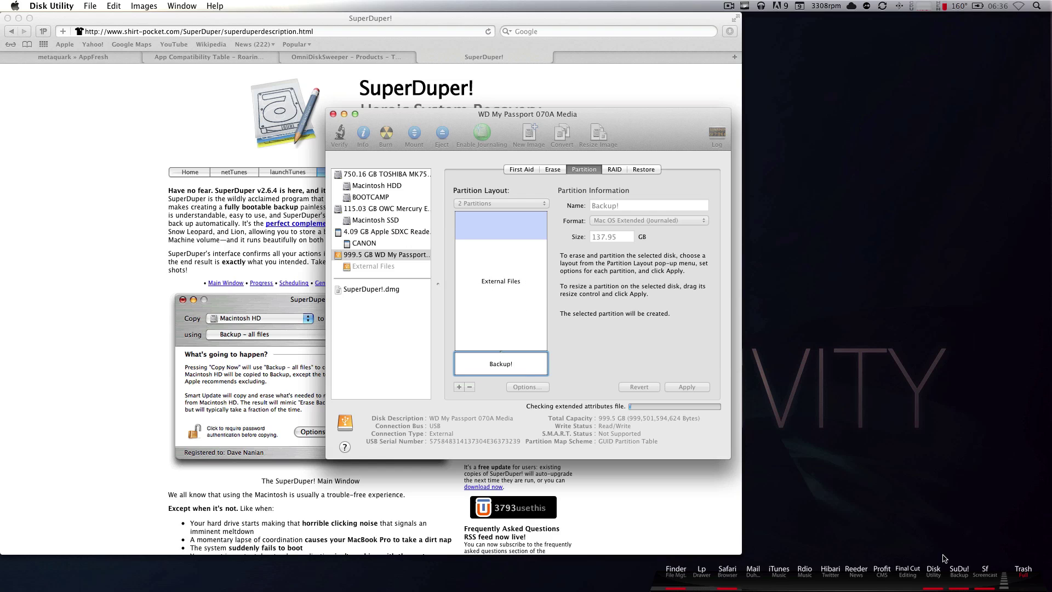
# Bring SuperDuper! to the front and position its window over Disk Utility.
pyautogui.click(960, 572)
pyautogui.click(559, 236)
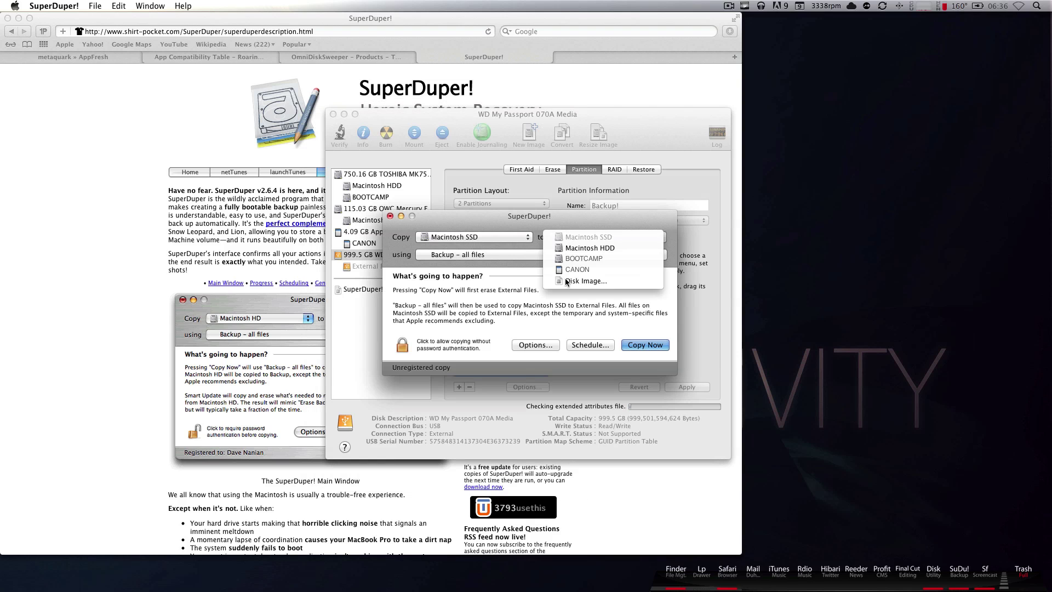
pyautogui.click(531, 222)
pyautogui.moveTo(532, 221); pyautogui.dragTo(642, 464)
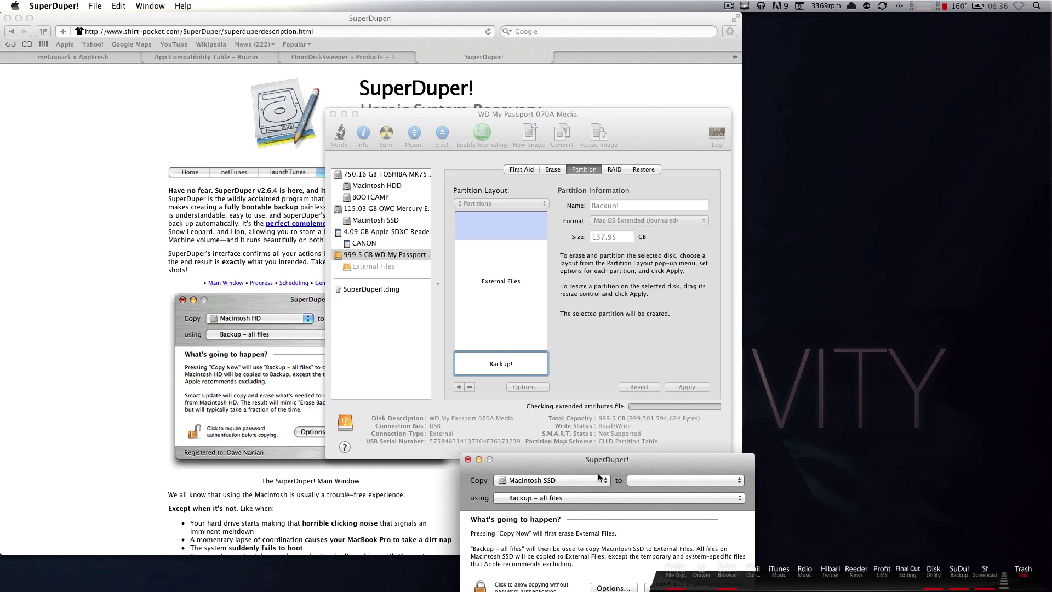
pyautogui.moveTo(610, 458); pyautogui.dragTo(381, 189)
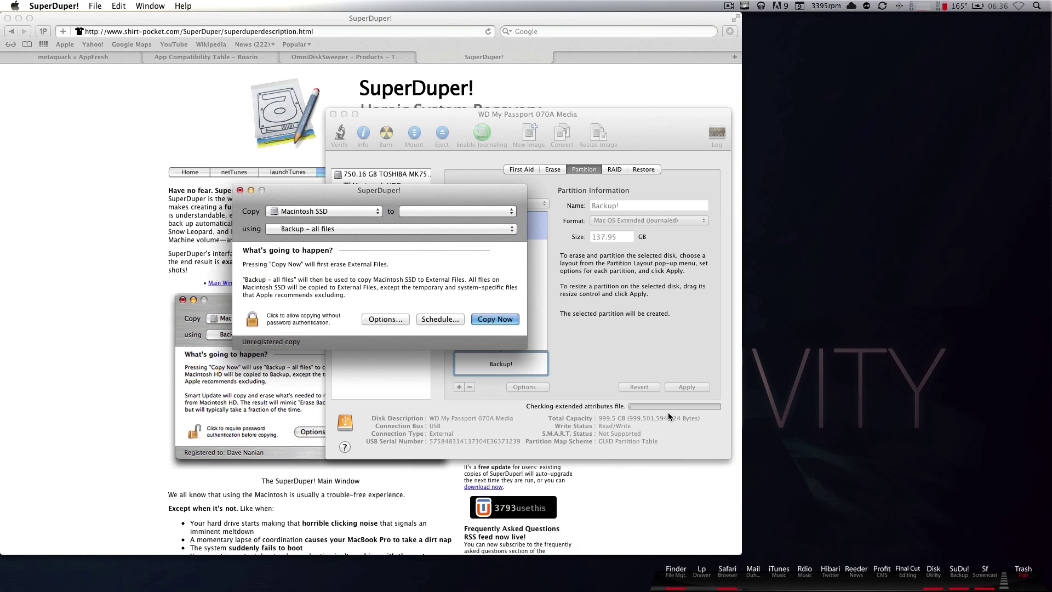
# Confirm Macintosh SSD as source, External Files as destination, and the Backup – all files script.
pyautogui.click(327, 211)
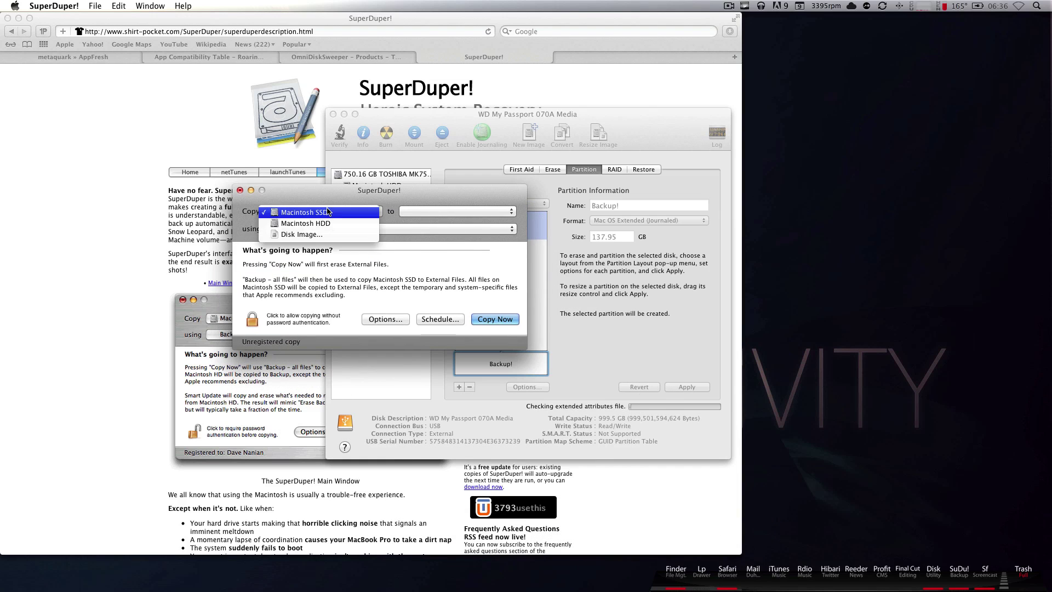
pyautogui.click(324, 212)
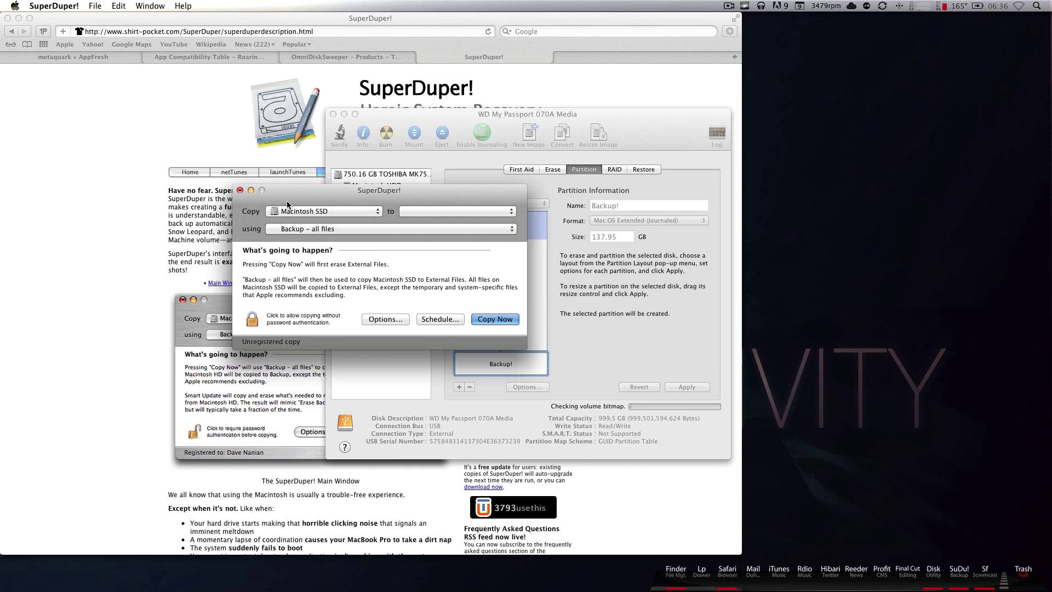
pyautogui.click(406, 212)
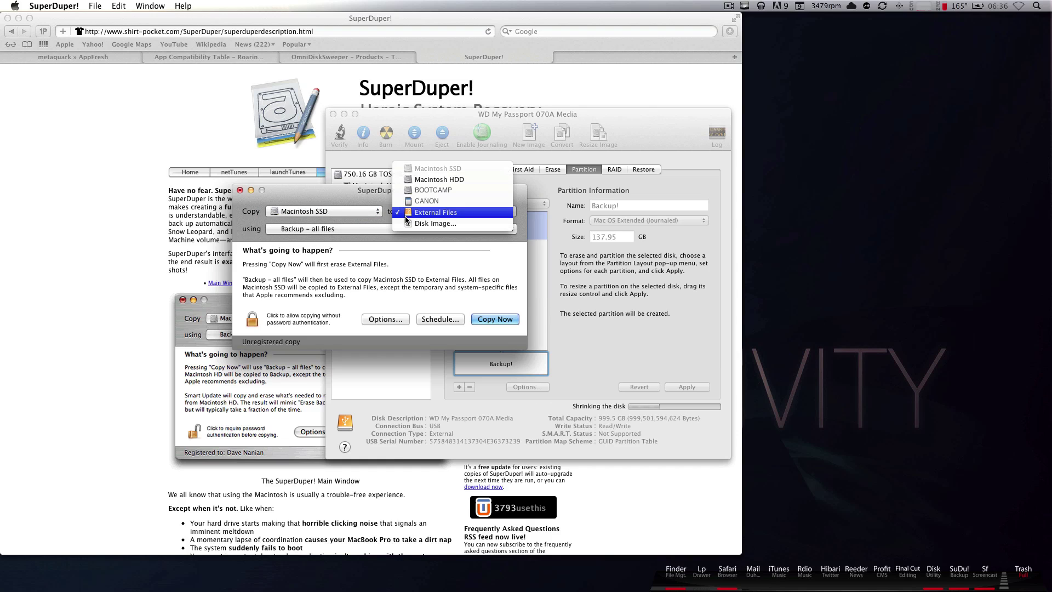
pyautogui.click(377, 202)
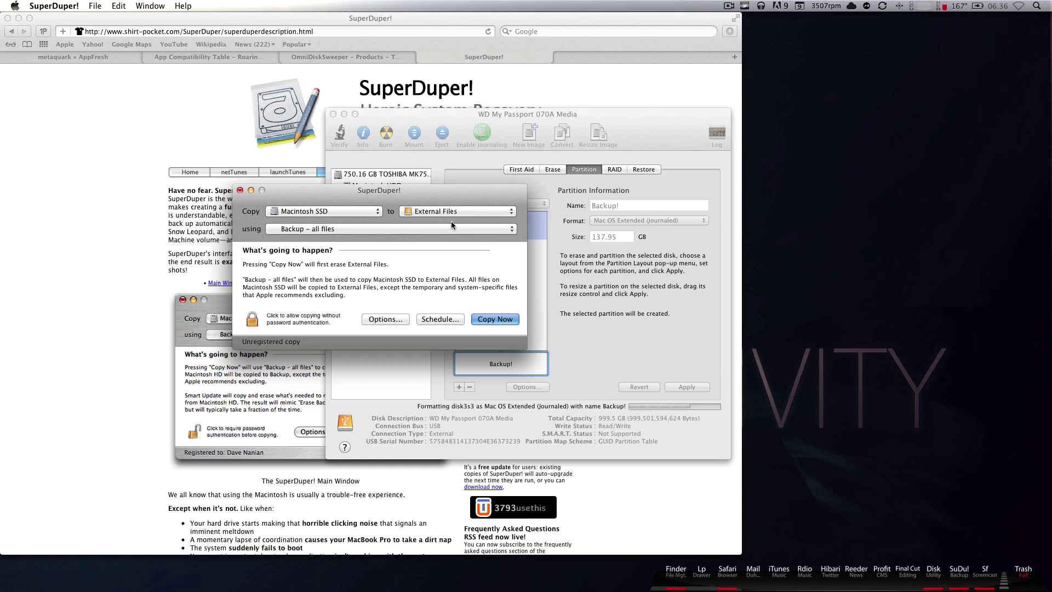
pyautogui.click(448, 212)
pyautogui.click(373, 197)
pyautogui.click(430, 211)
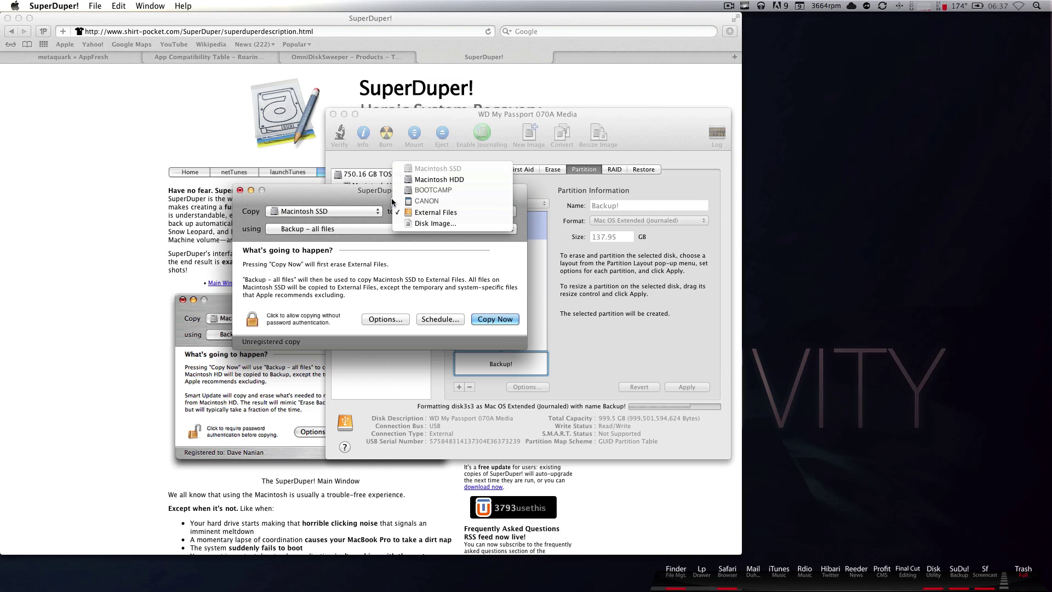
pyautogui.click(393, 217)
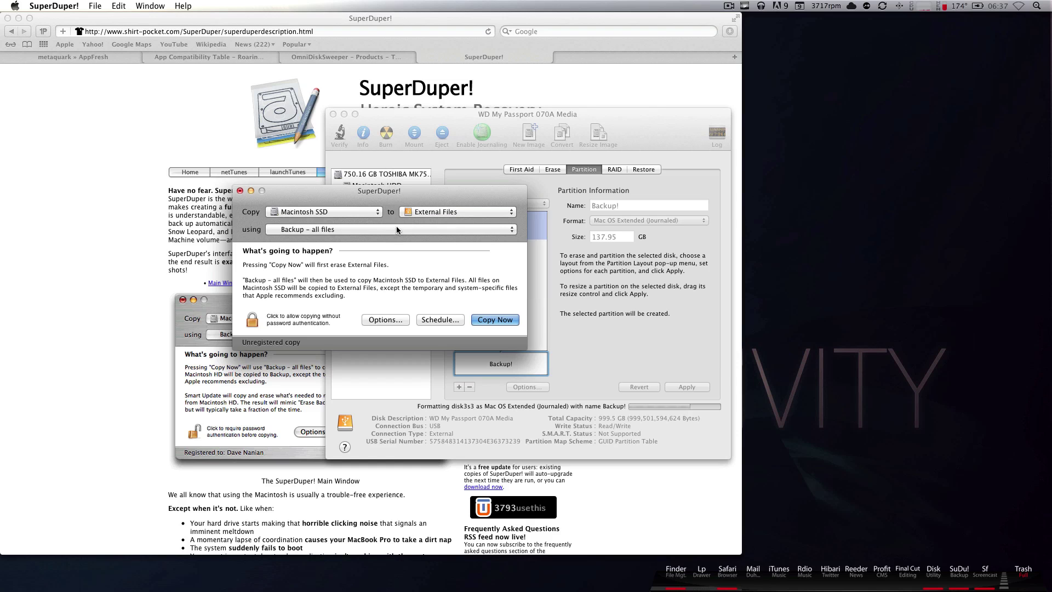
pyautogui.click(343, 229)
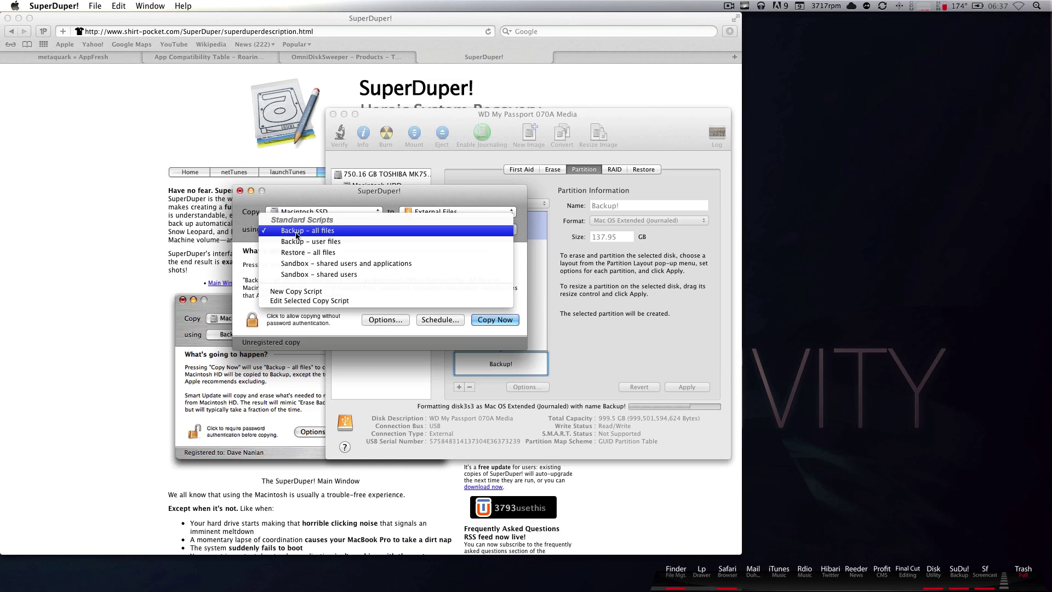
pyautogui.click(326, 231)
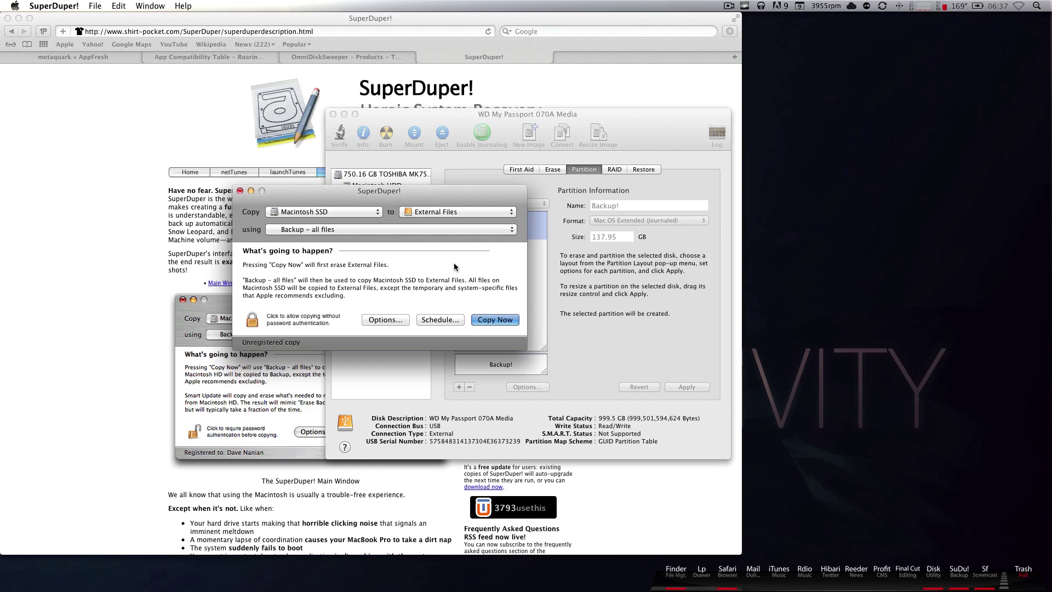
# Copy Macintosh SSD to Backup!, entering the admin password and approving the erase of Backup!
pyautogui.click(457, 211)
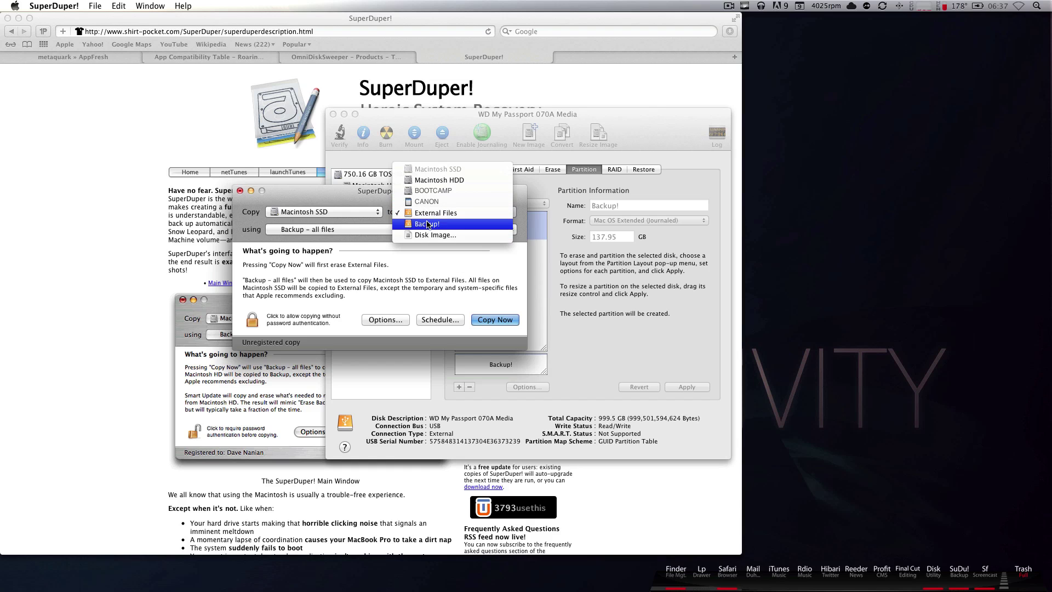
pyautogui.click(428, 223)
pyautogui.click(490, 320)
pyautogui.write('•••••••••••')
pyautogui.press('Return')
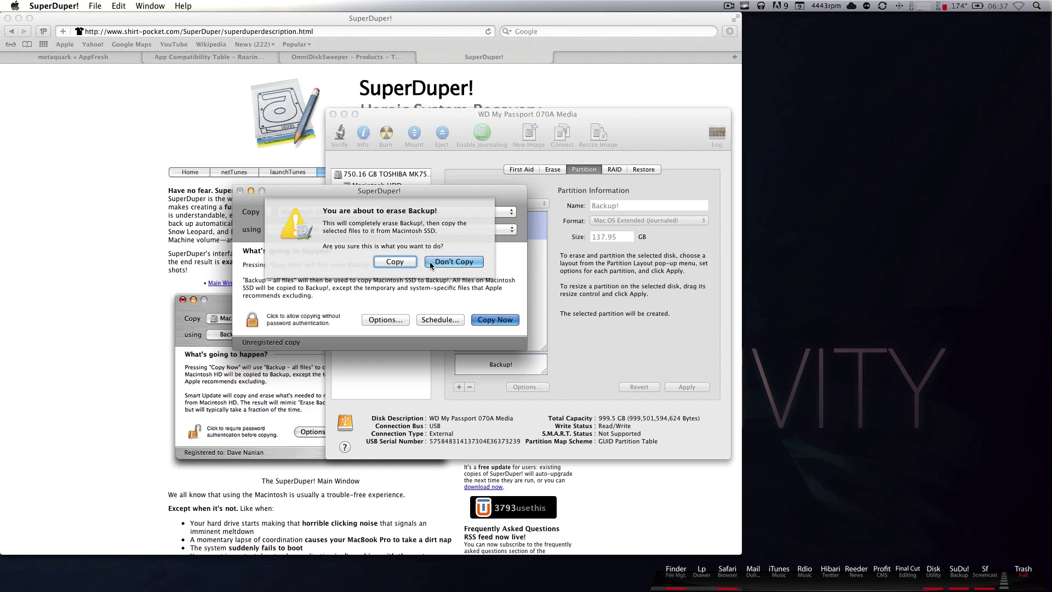
pyautogui.click(380, 261)
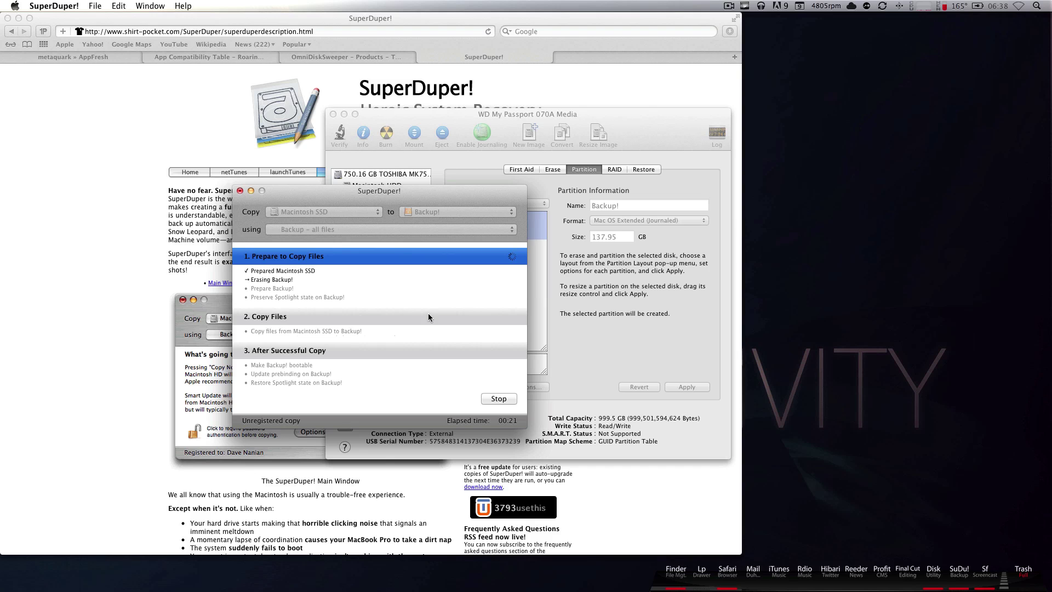
# Quit Disk Utility and Safari, and move the SuperDuper! progress window to the top-right.
pyautogui.click(669, 279)
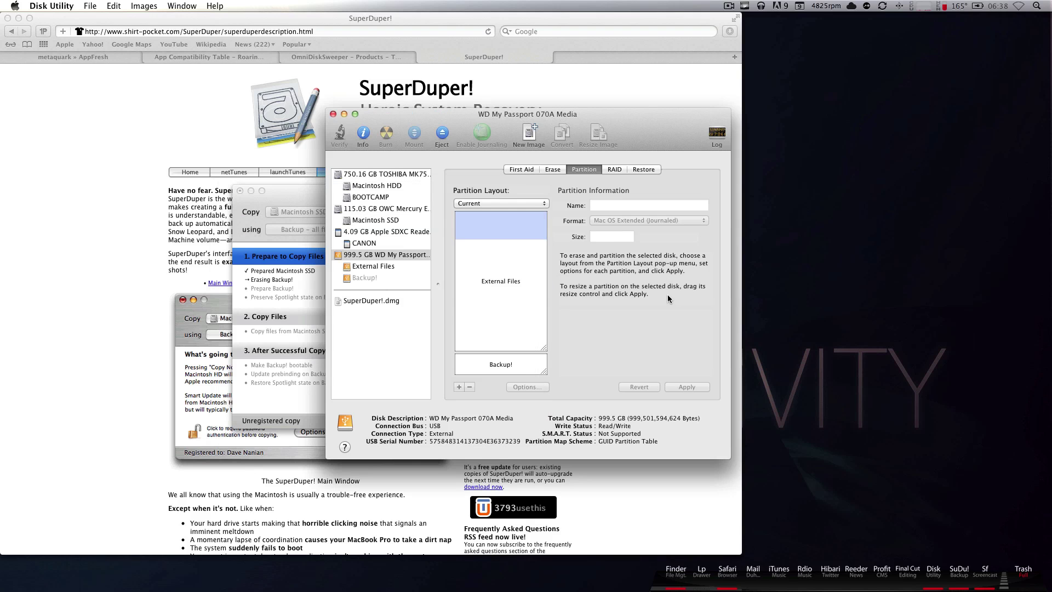
pyautogui.press('super+q')
pyautogui.click(661, 164)
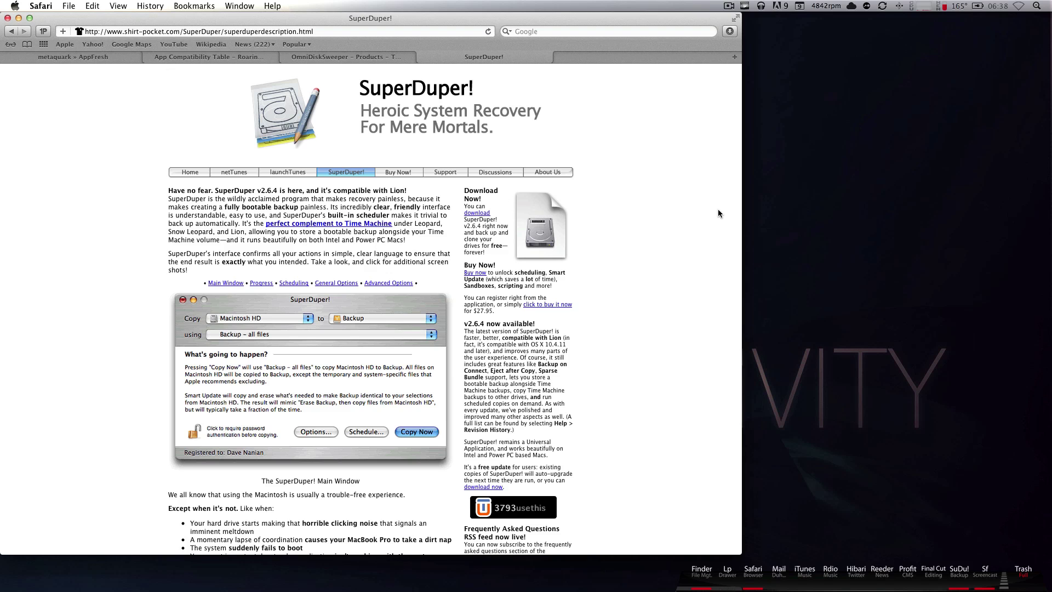
pyautogui.press('super+q')
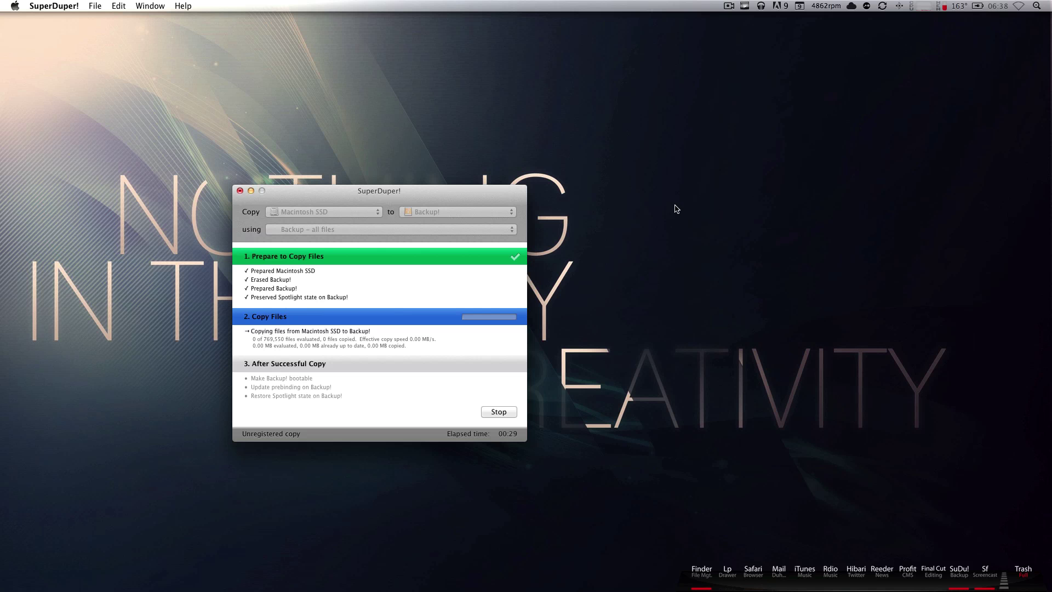
pyautogui.moveTo(518, 192); pyautogui.dragTo(962, 50)
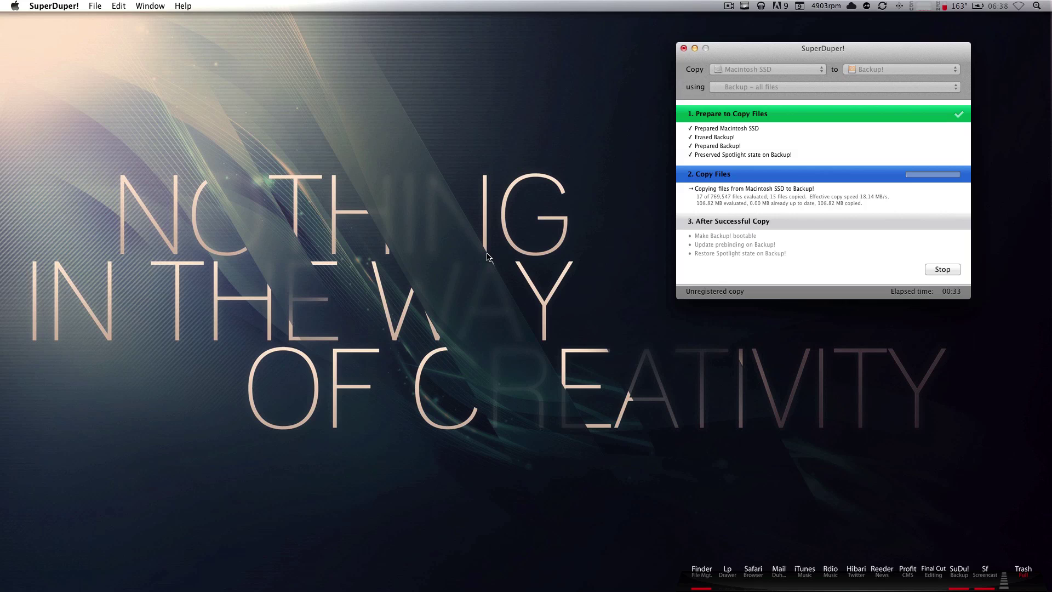